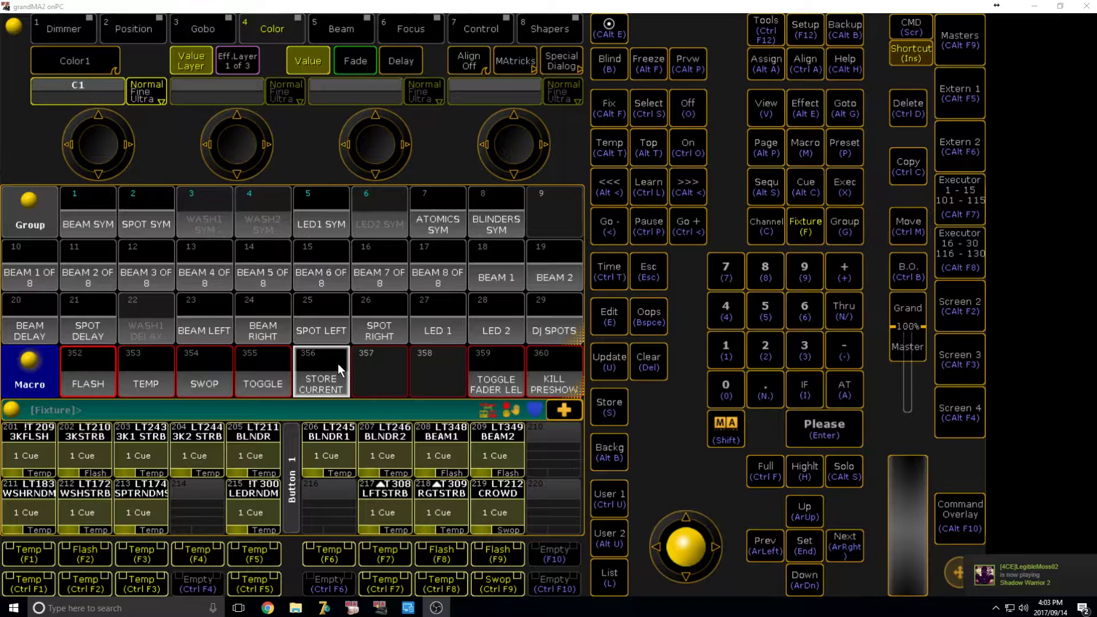
- View macro 440 'STORE CURRENT DIMMER' with its Filter 4, Store output and ClearAll lines
right_click(321, 373)
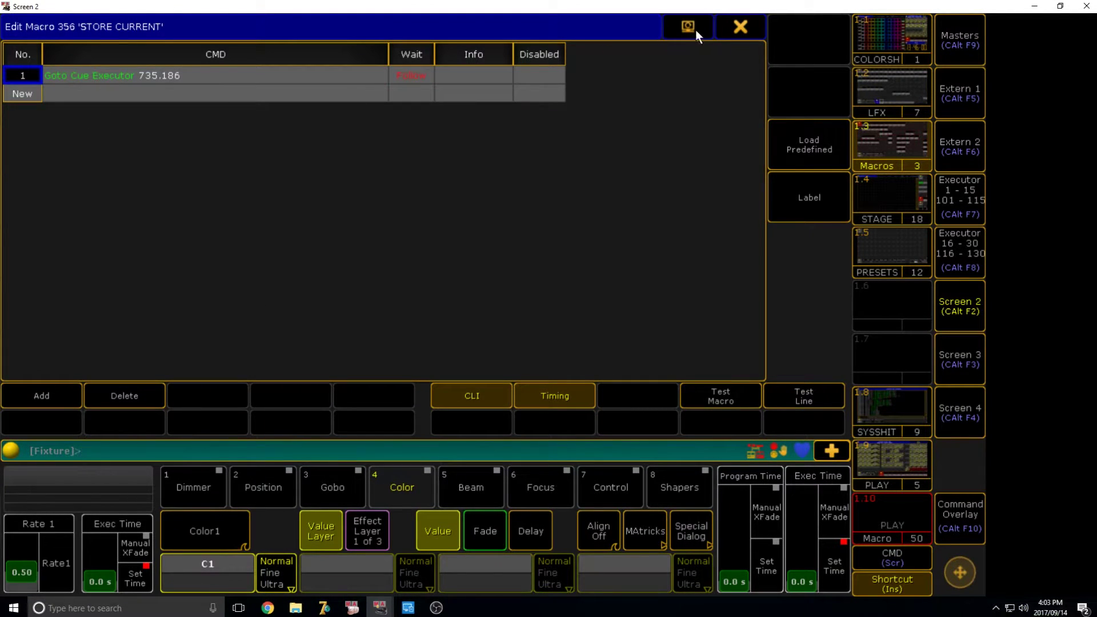
left_click(740, 26)
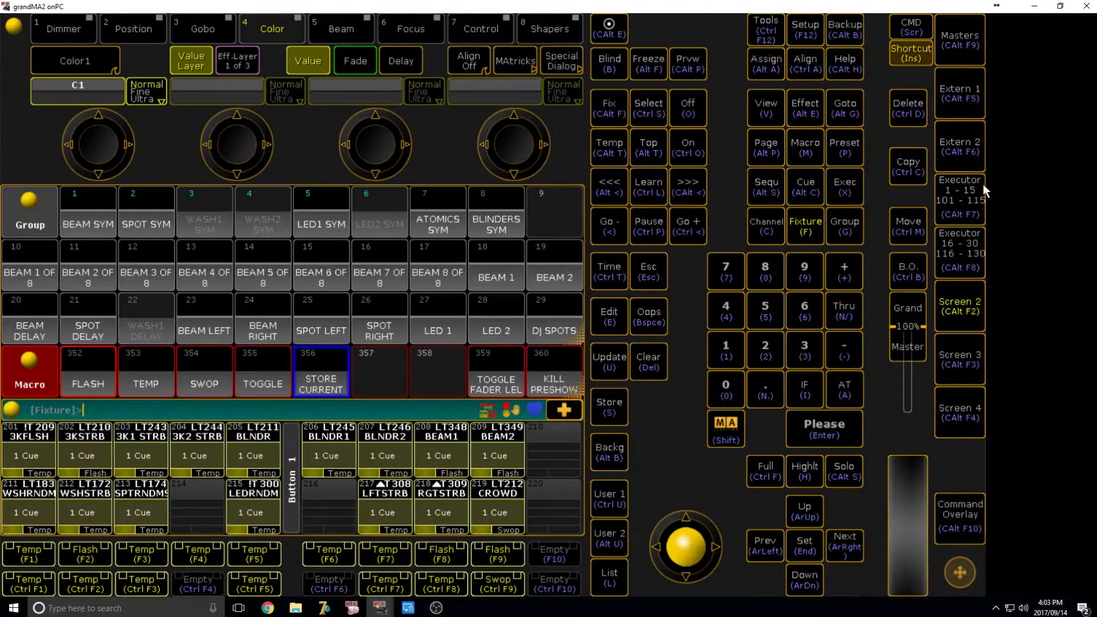
left_click(964, 311)
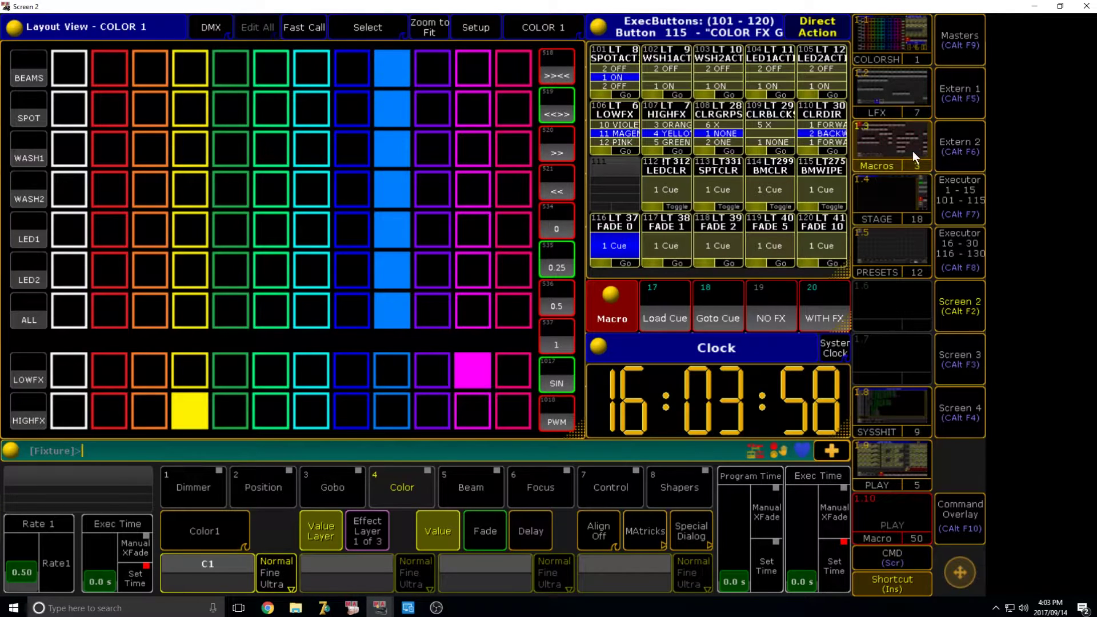
left_click(892, 152)
scroll(301, 351, "down", 5)
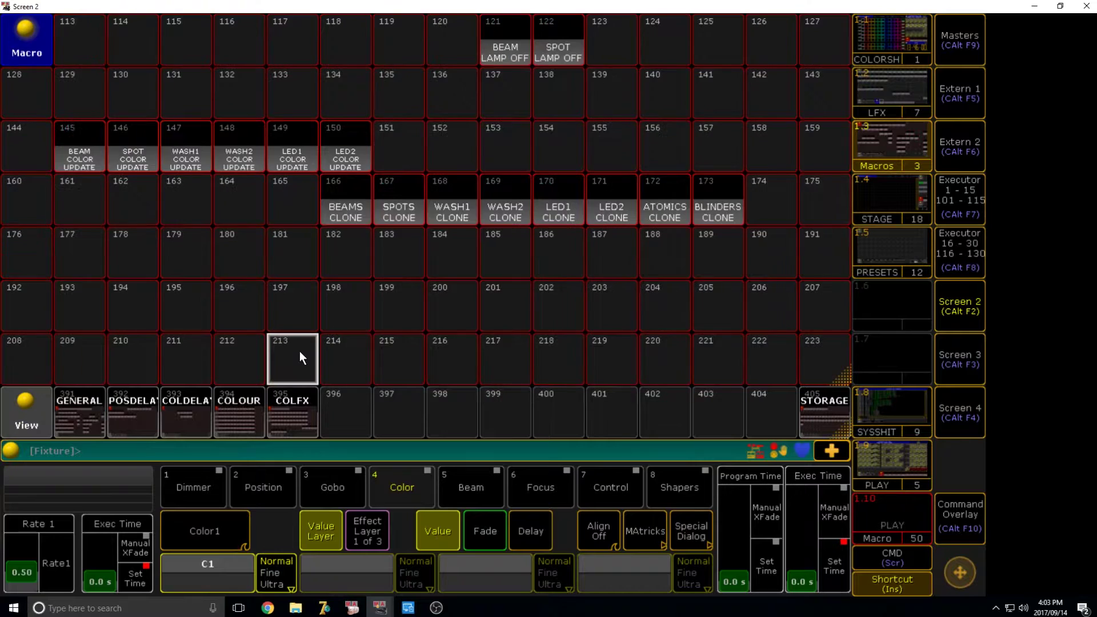
scroll(300, 351, "down", 5)
scroll(301, 350, "down", 5)
scroll(310, 351, "down", 5)
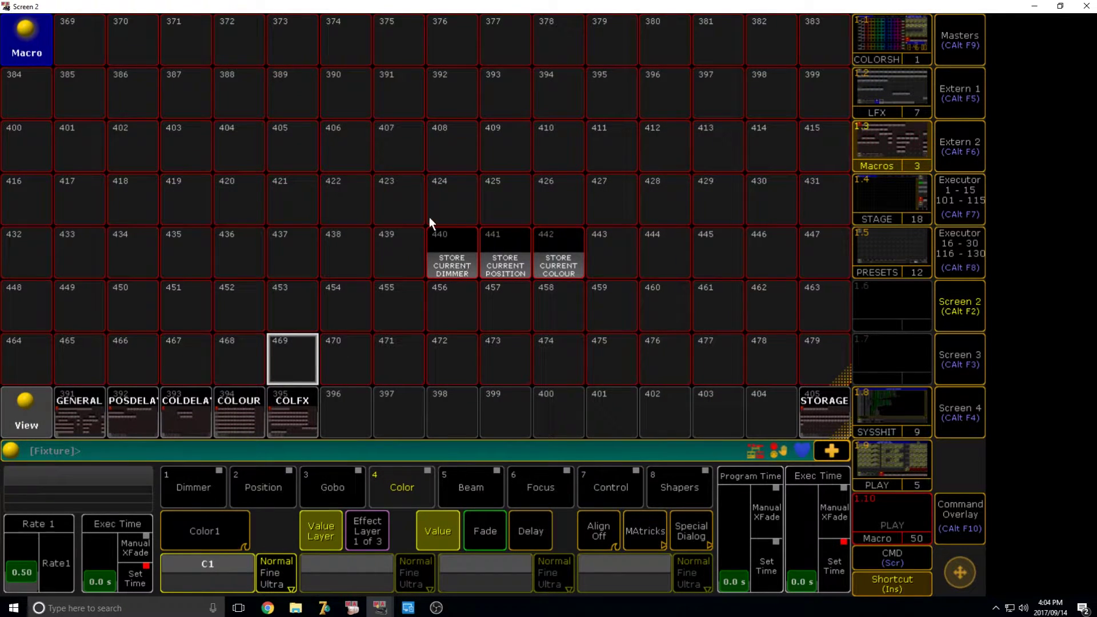
right_click(448, 249)
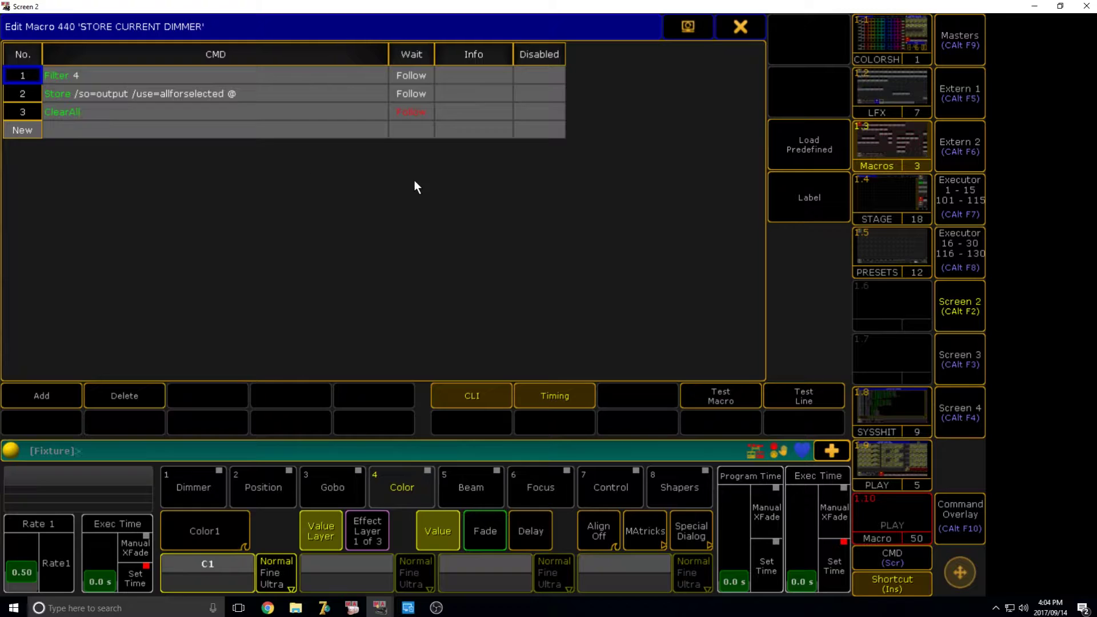
left_click(740, 26)
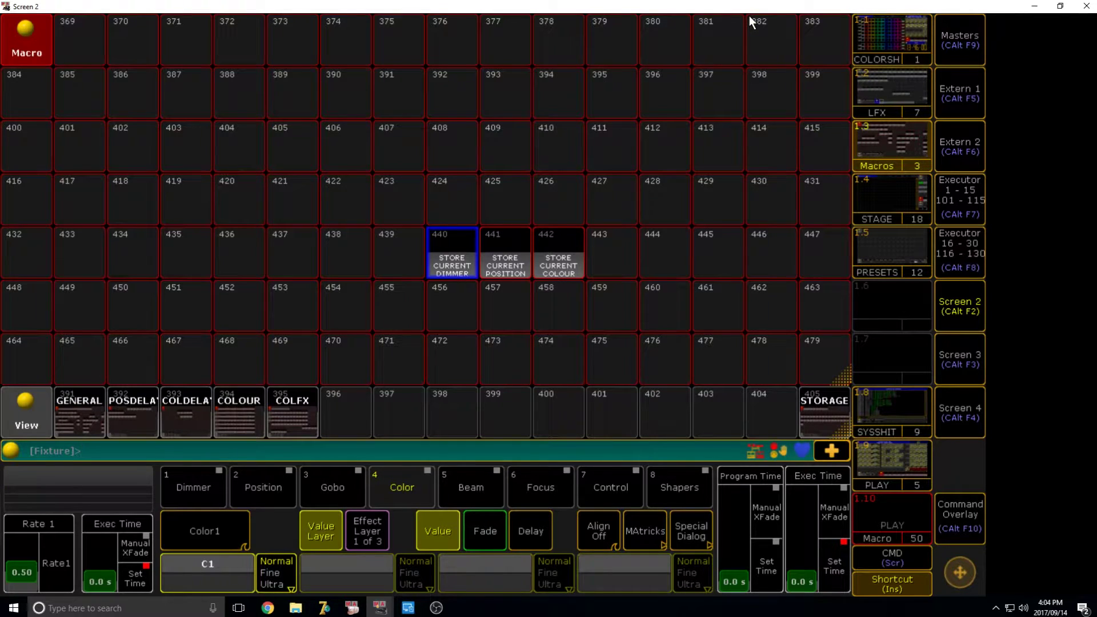
- Run the STORE CURRENT macro on Screen 4 and choose cue 2 POSITION
left_click(960, 318)
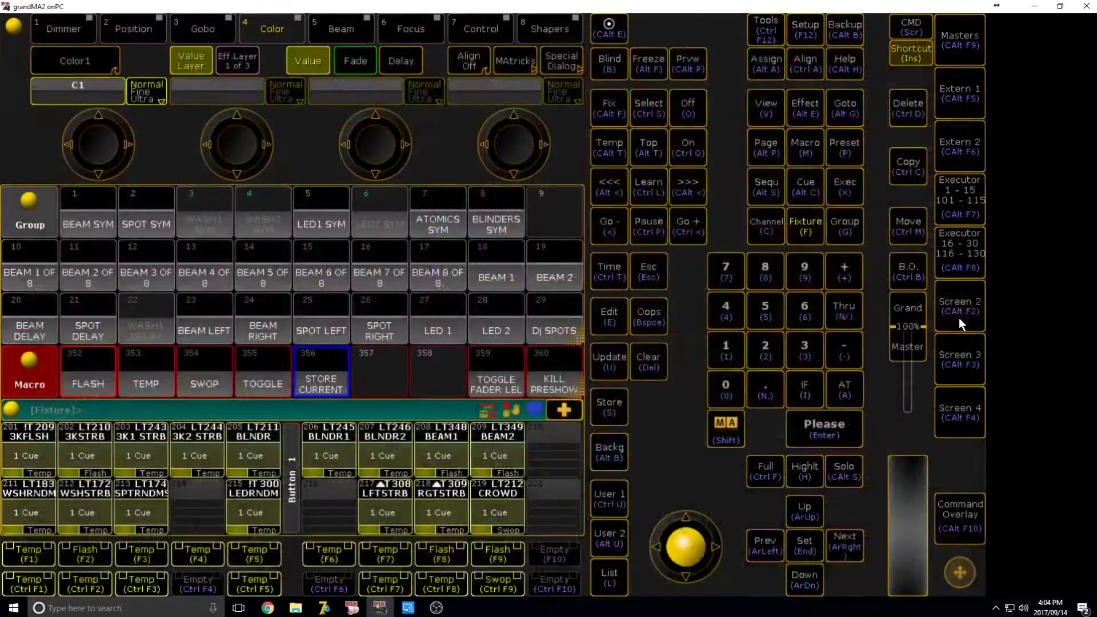
left_click(958, 405)
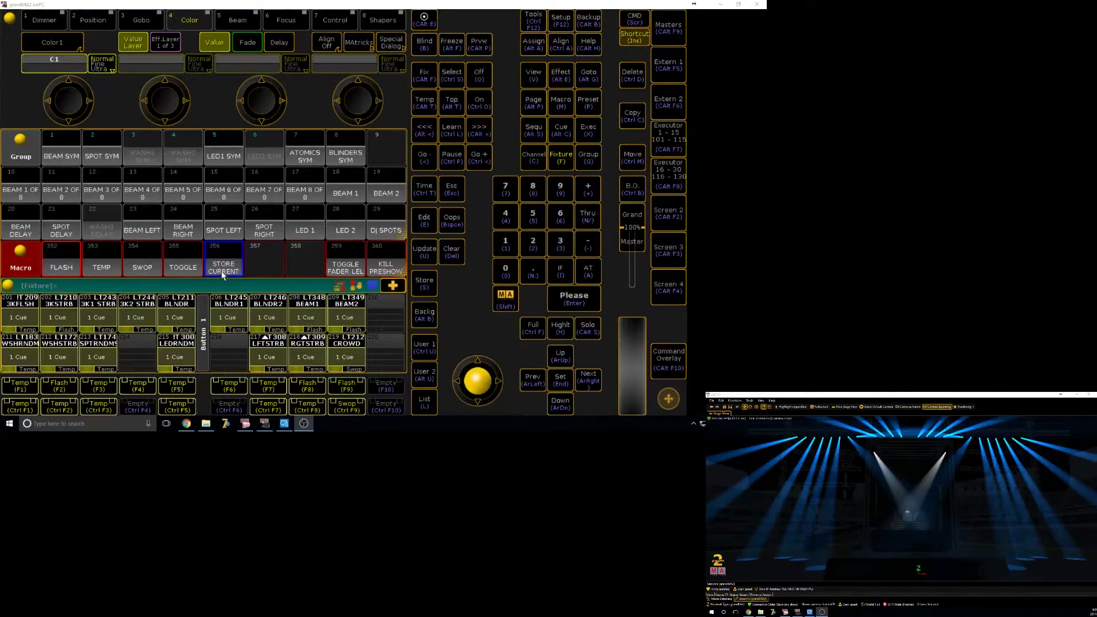
left_click(221, 268)
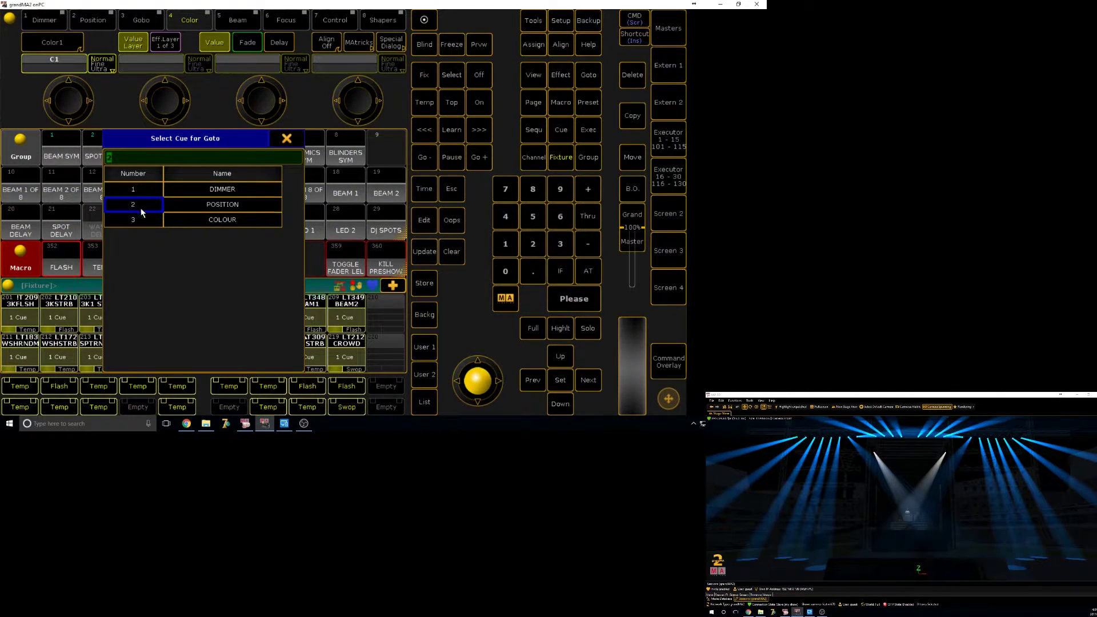
left_click(142, 203)
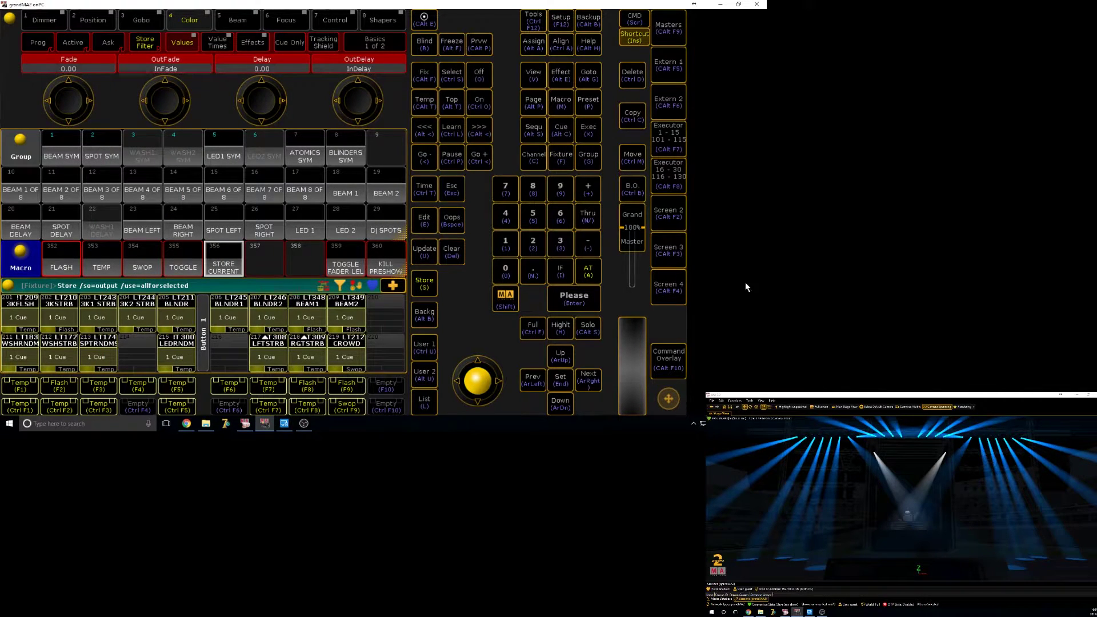
- Store the position output on empty executor 363, fire it, then delete it
key("alt+Tab")
left_click(292, 238)
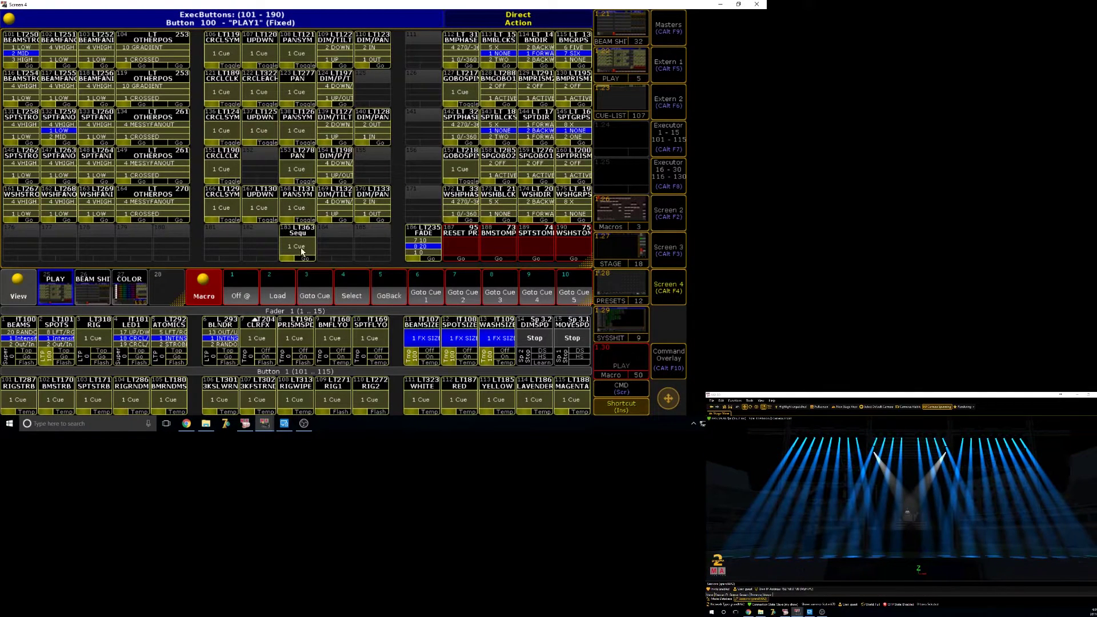
left_click(298, 246)
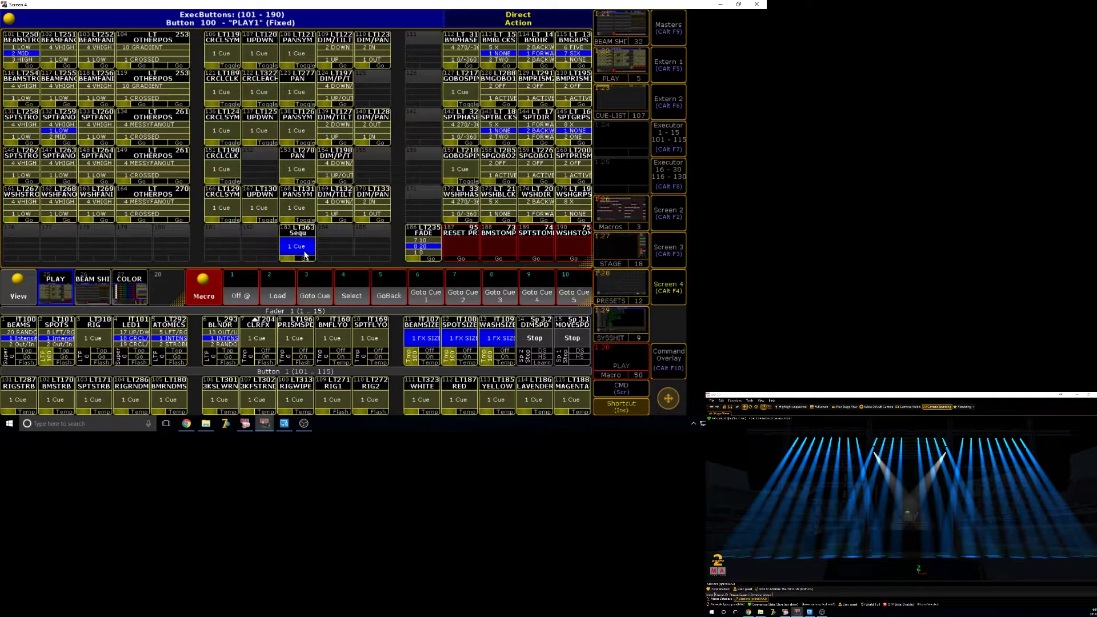
left_click(305, 255)
left_click(667, 289)
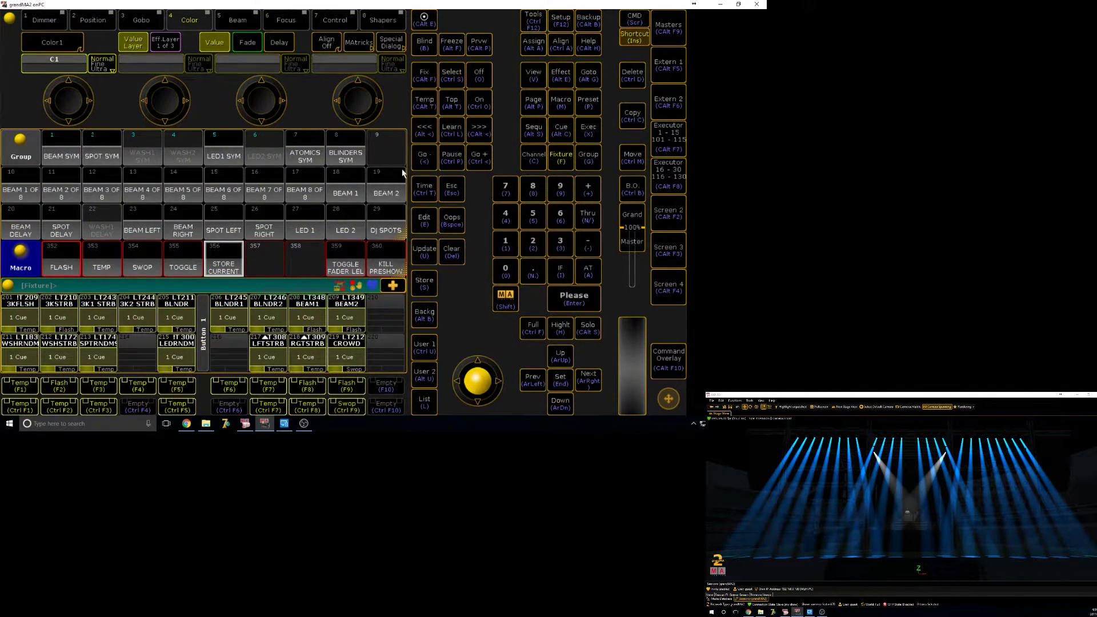
- Start the UPDWN movement executor and select the SPOT SYM group
left_click(662, 287)
left_click(271, 135)
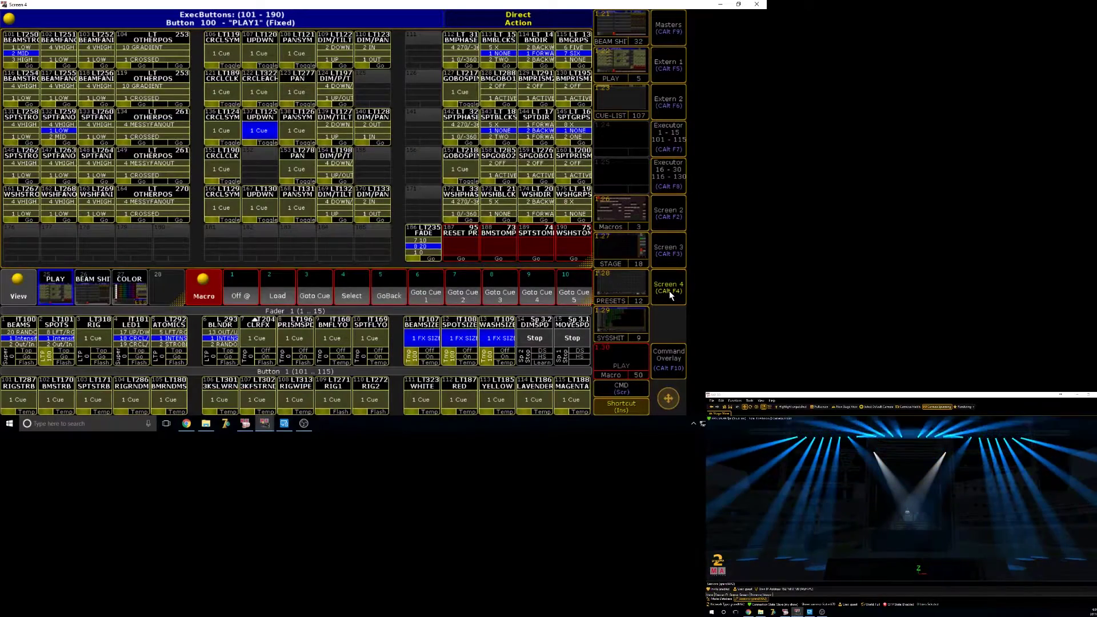
left_click(667, 288)
left_click(103, 155)
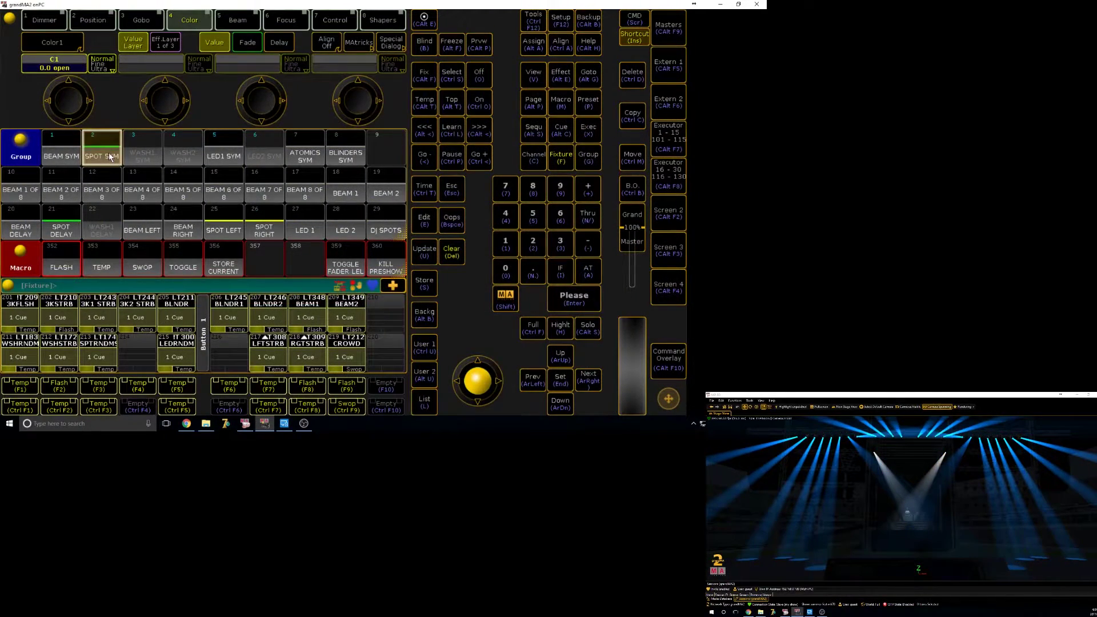
- Store the up-down output on empty executor 364 via STORE CURRENT, then delete it with Ok
left_click(225, 261)
left_click(145, 205)
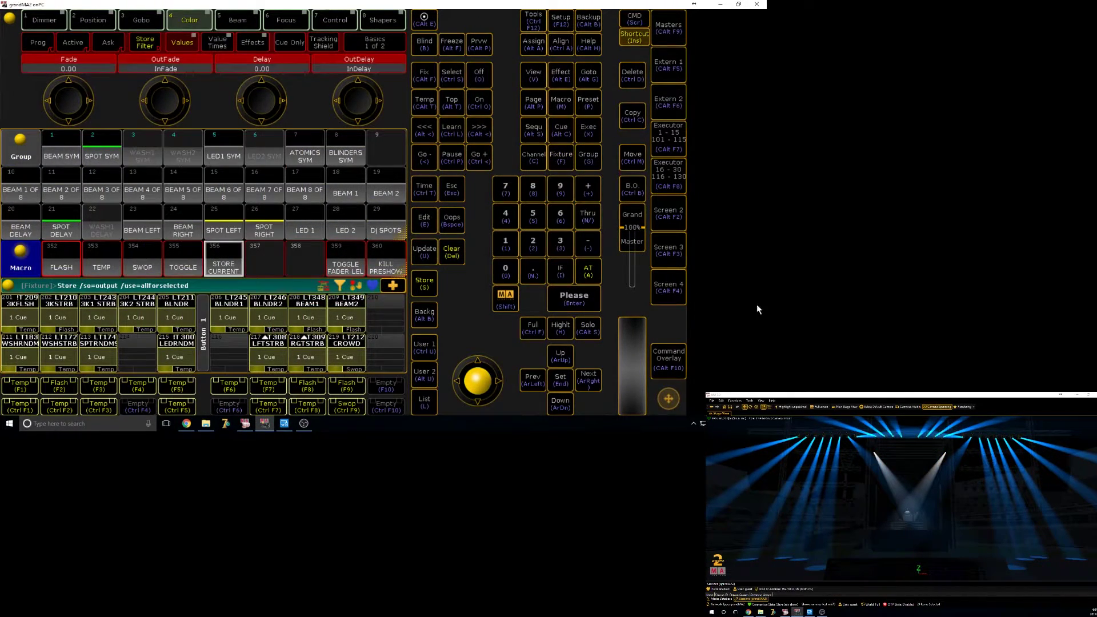
left_click(662, 296)
left_click(261, 136)
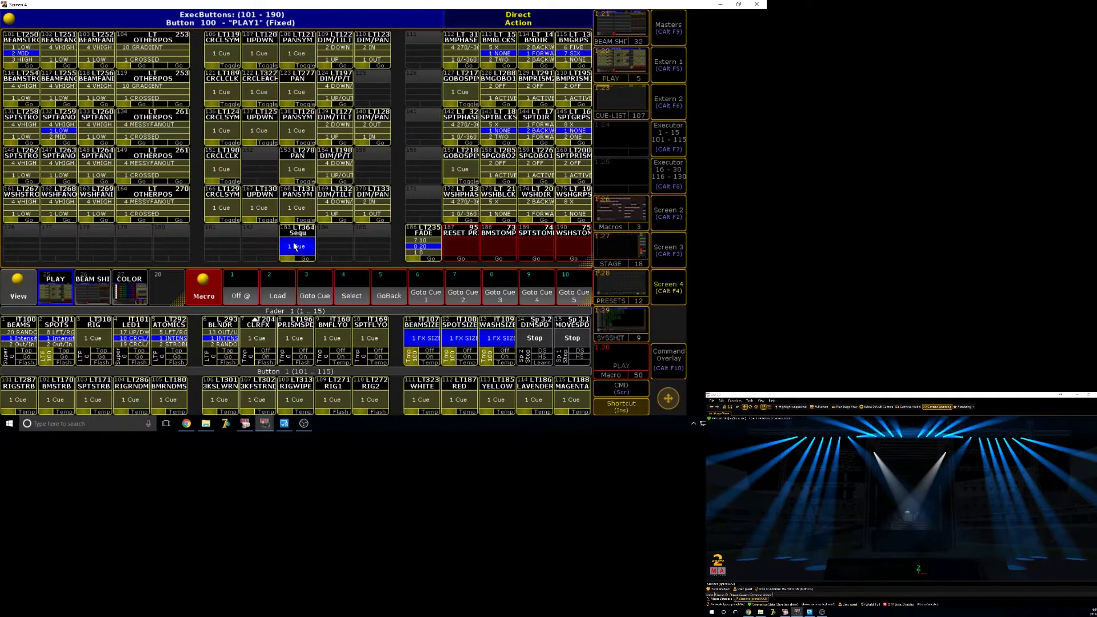
left_click(294, 247)
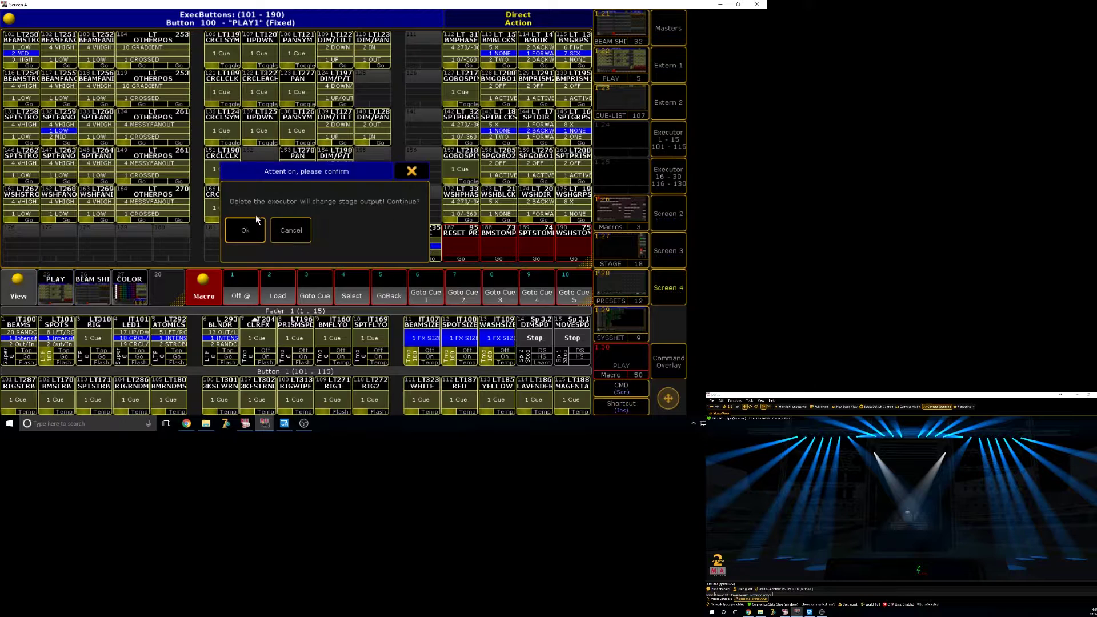
left_click(256, 215)
left_click(675, 284)
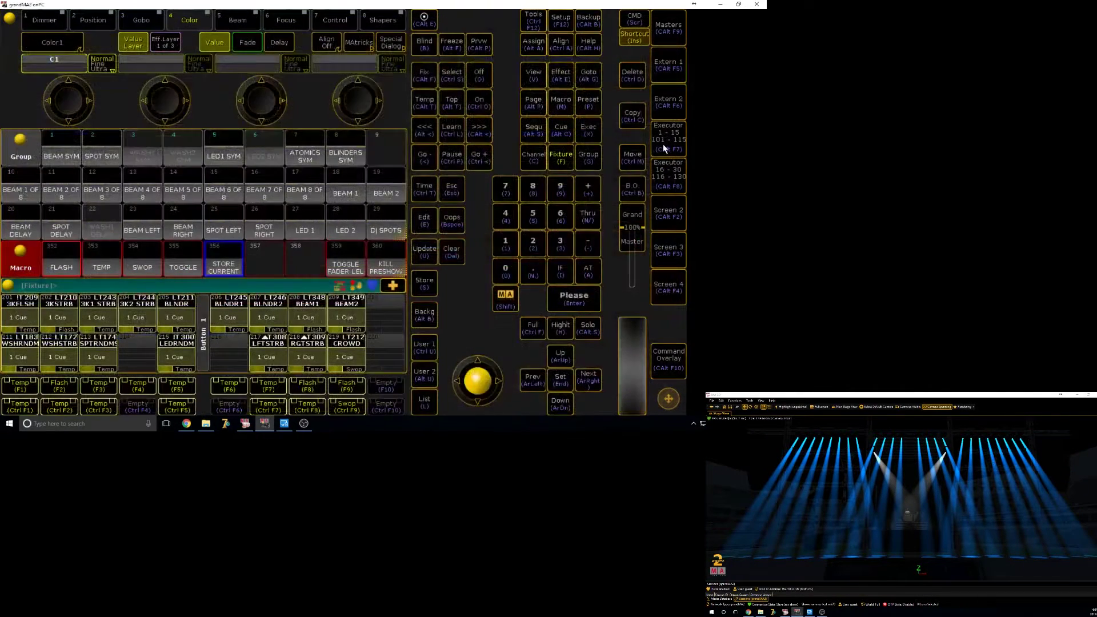
- Advance the SPOTS cue list and run STORE CURRENT with the DIMMER choice
left_click(68, 124)
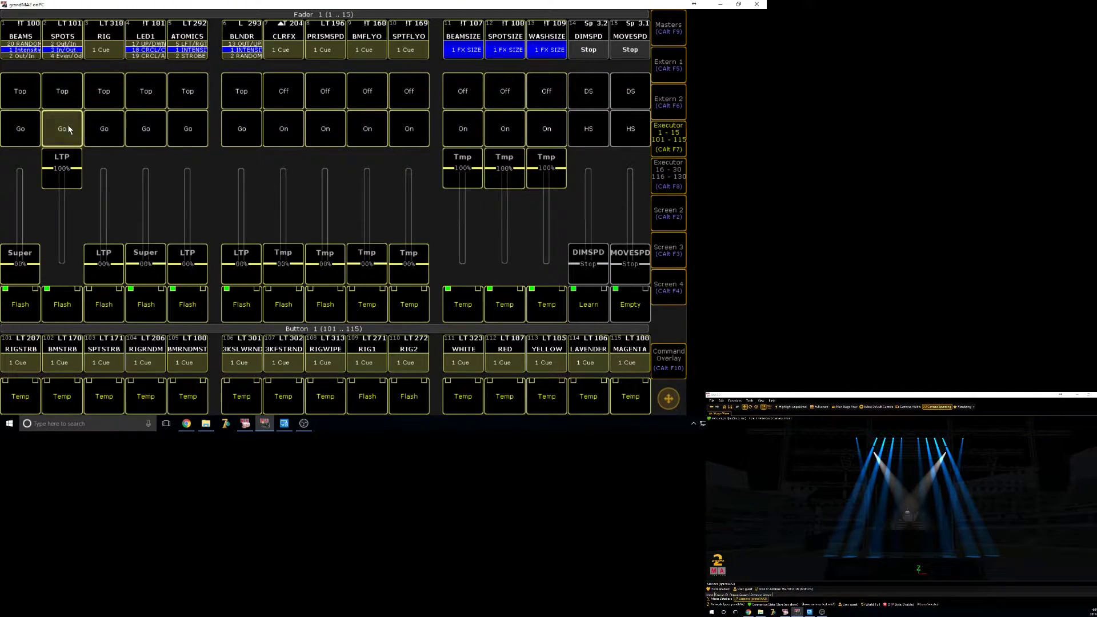
left_click(672, 152)
left_click(289, 244)
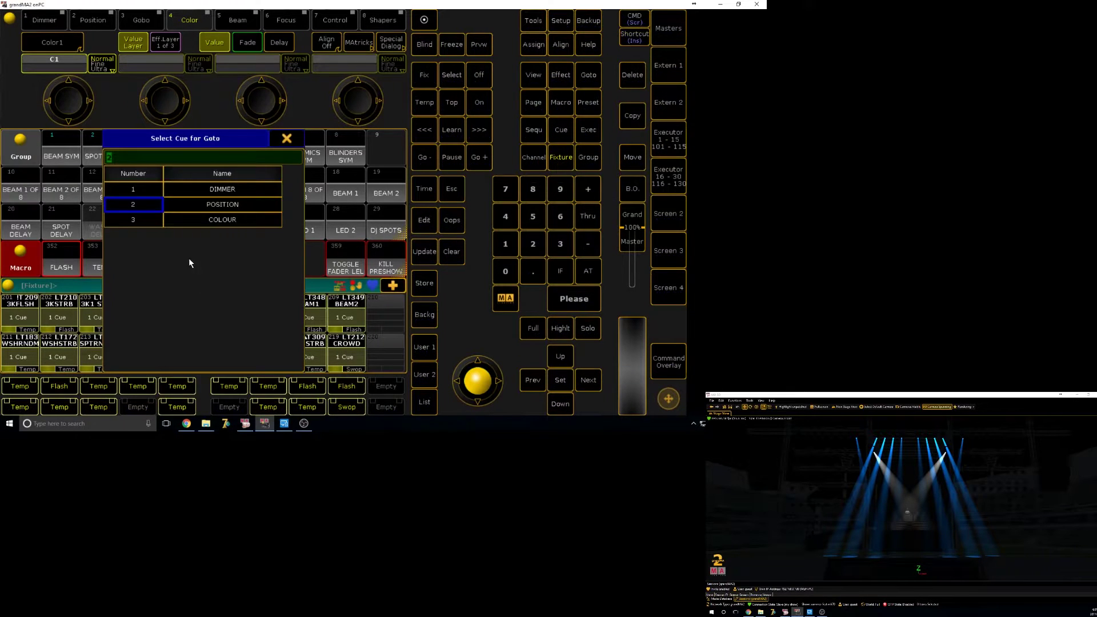
left_click(287, 138)
left_click(105, 152)
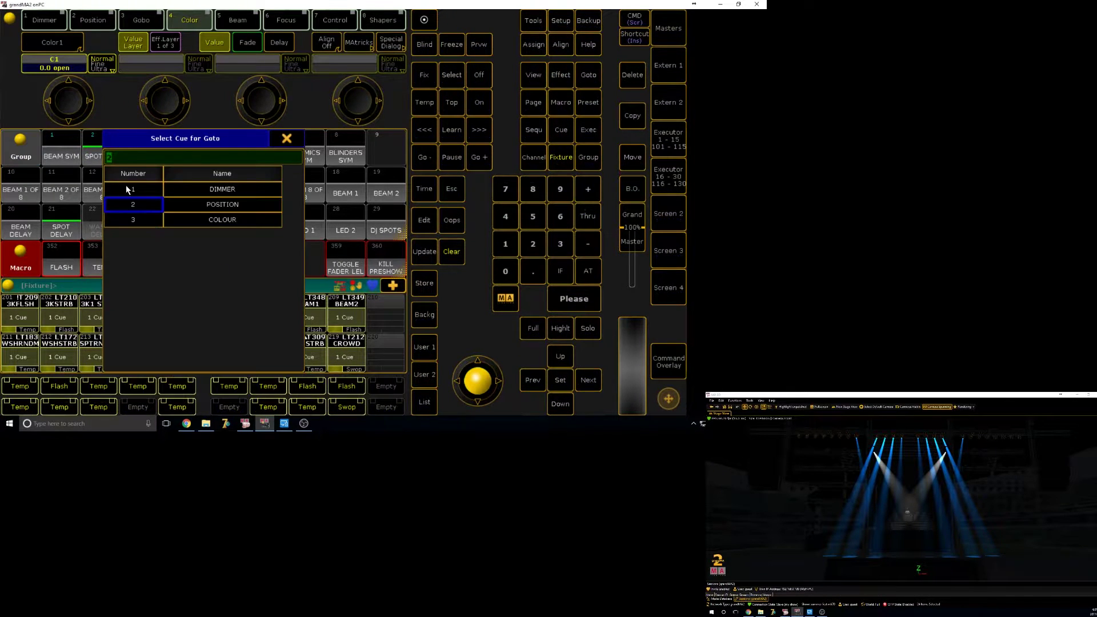
left_click(129, 196)
left_click(668, 295)
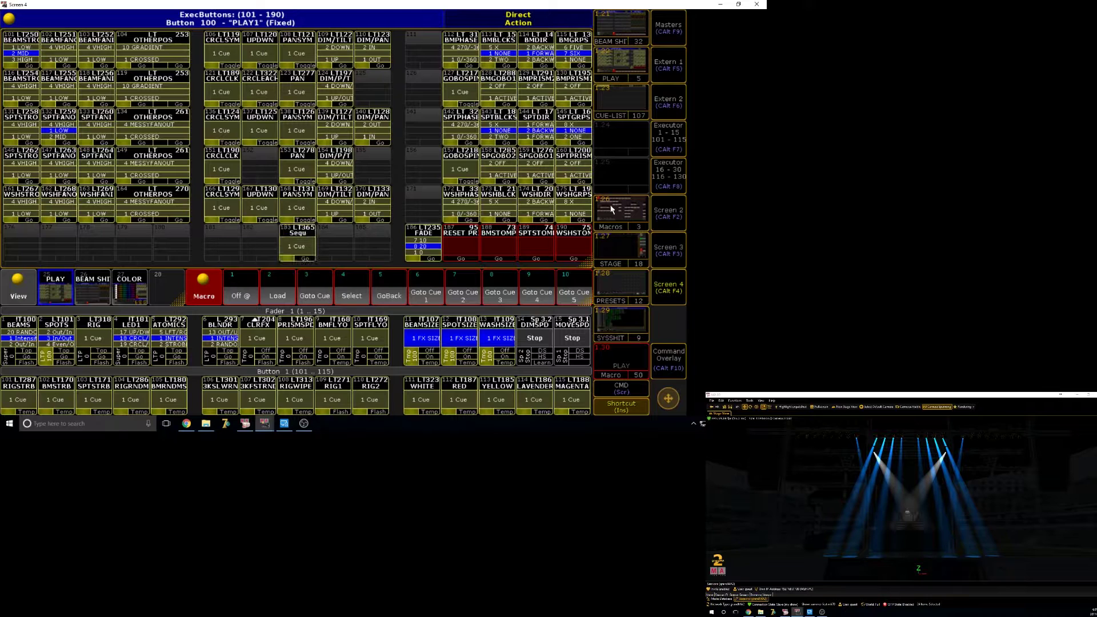
- Delete the existing Sequ executor and bring executor 2 up to full
left_click(669, 137)
left_click(669, 137)
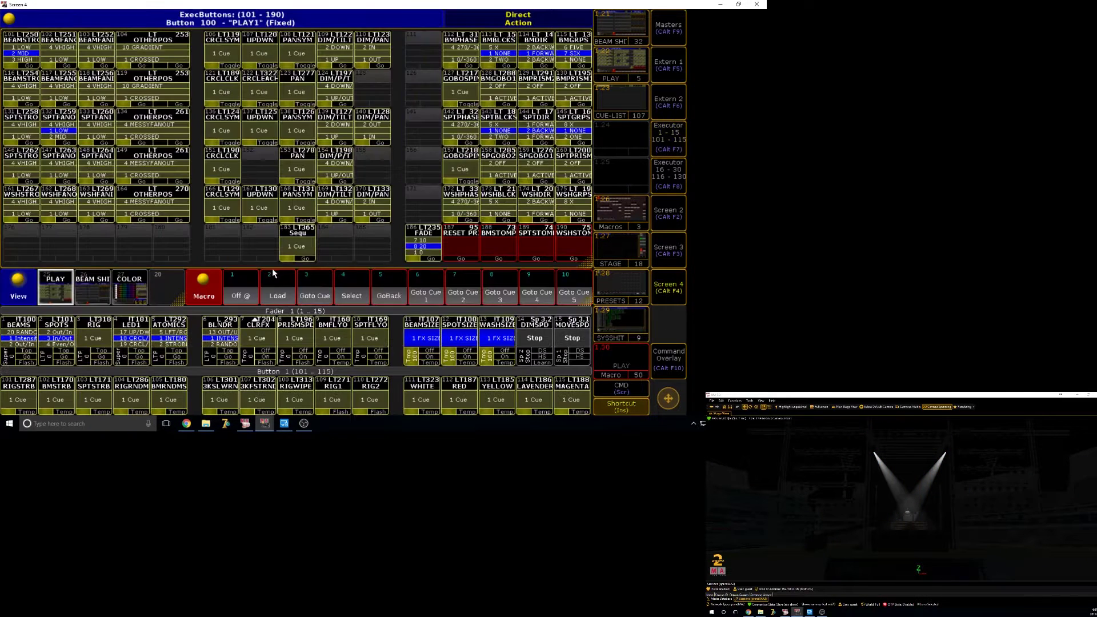
key("Delete")
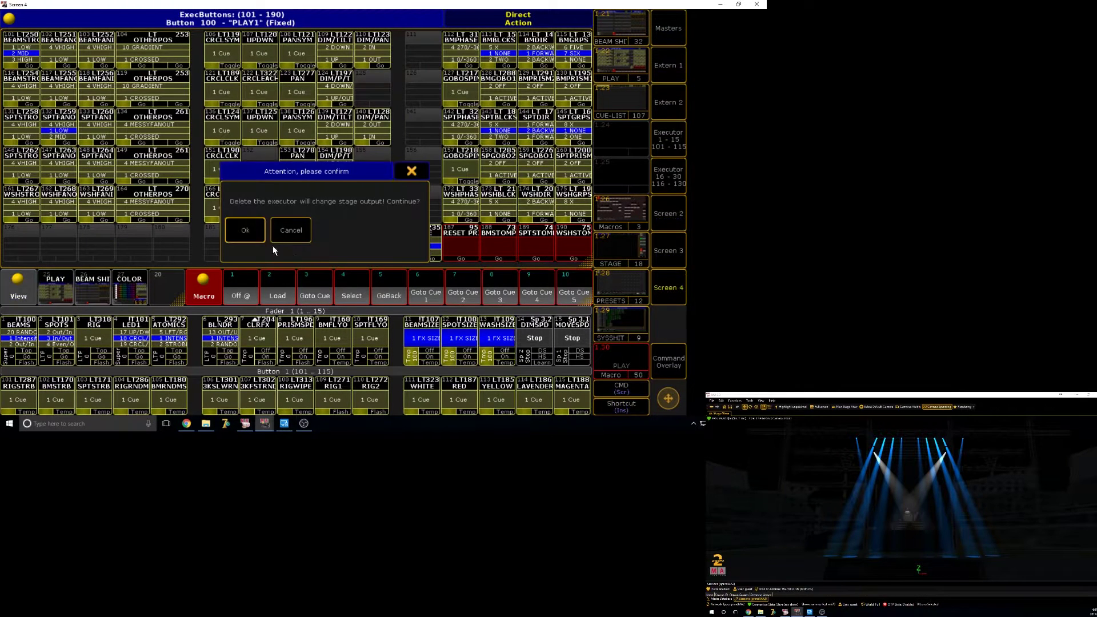
left_click(273, 246)
left_click(669, 138)
left_click(57, 92)
left_click(57, 129)
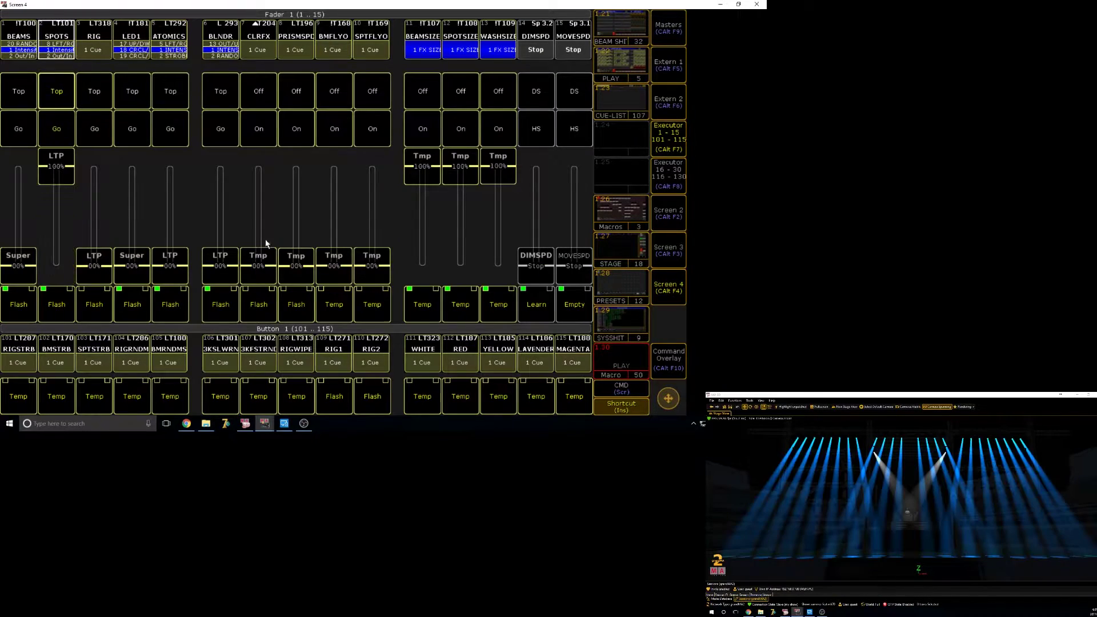
- Jump to the COLOUR cue through the STORE CURRENT macro's cue list
left_click(669, 138)
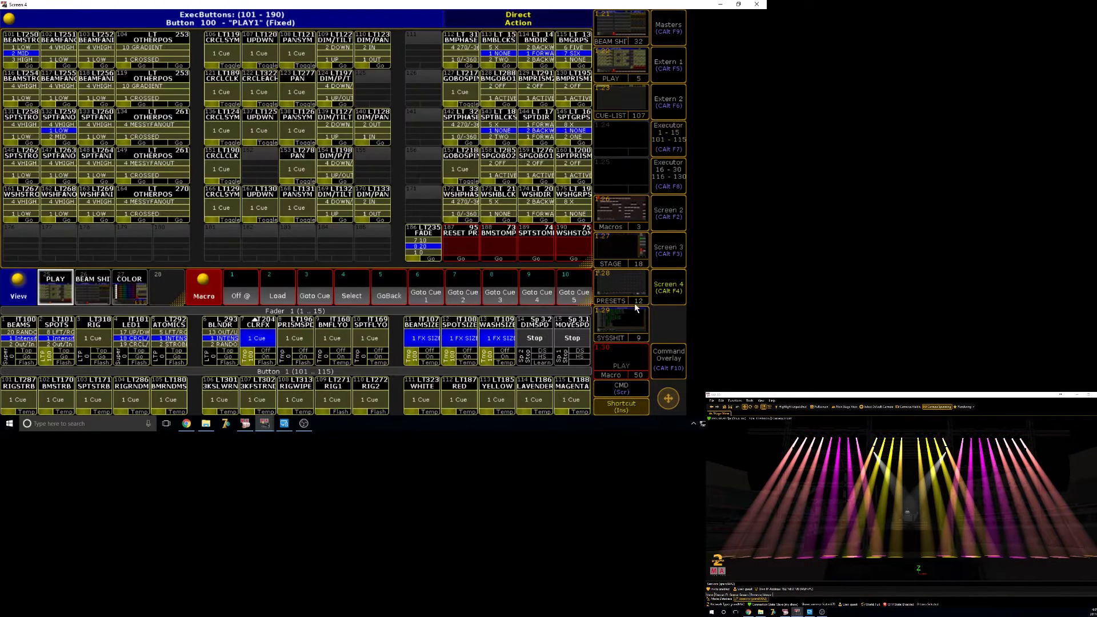
left_click(669, 288)
left_click(223, 266)
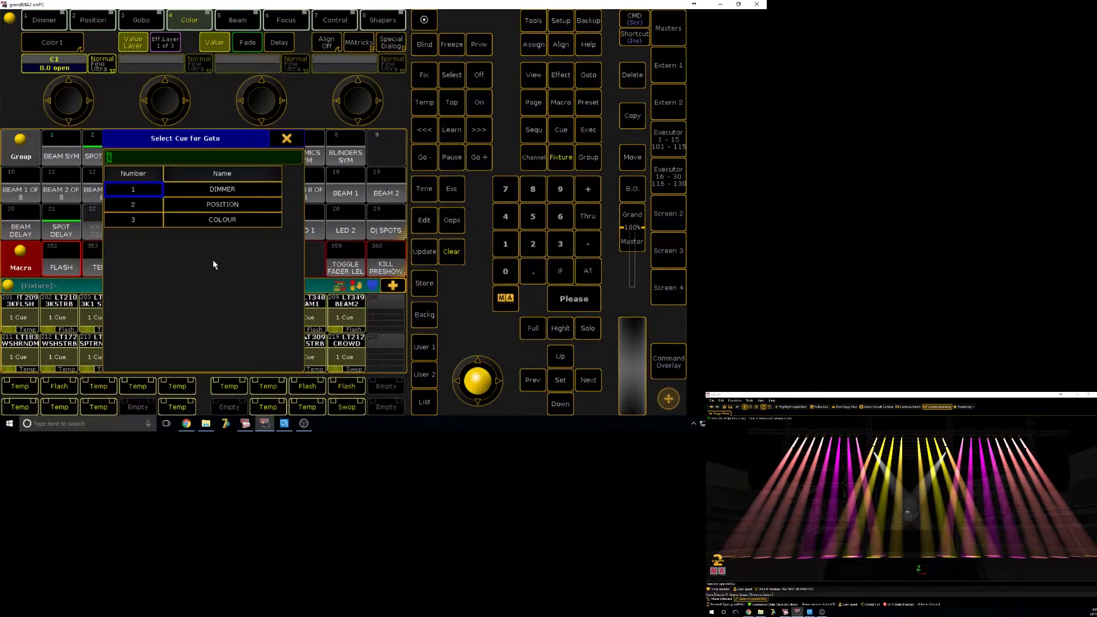
left_click(132, 219)
left_click(669, 137)
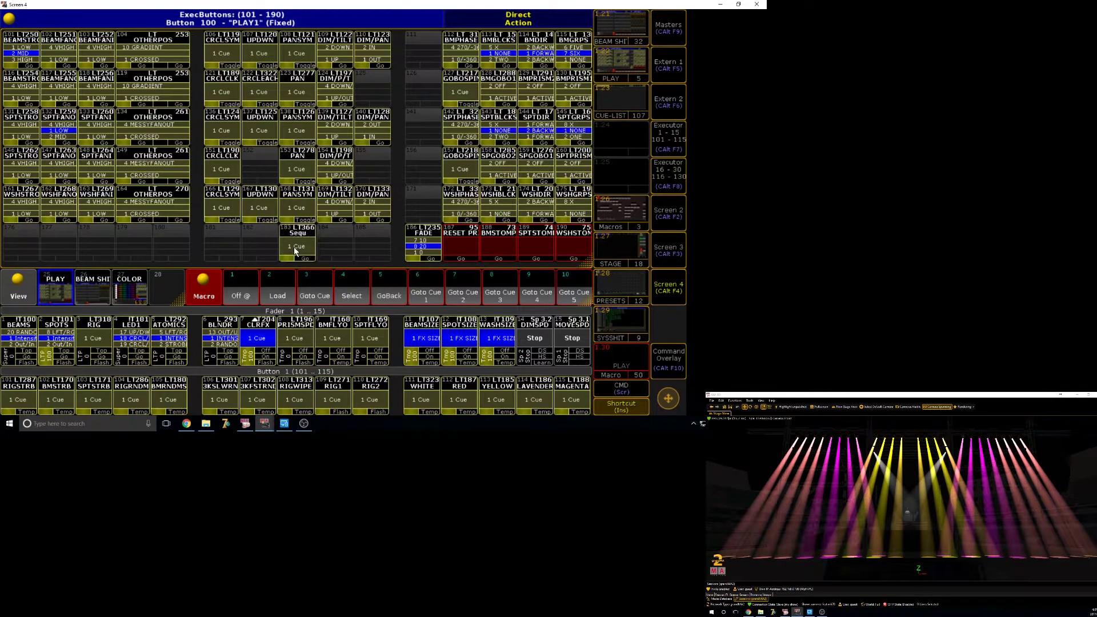
- Fire new executor 366 to test the pink and yellow look, then delete it
left_click(668, 138)
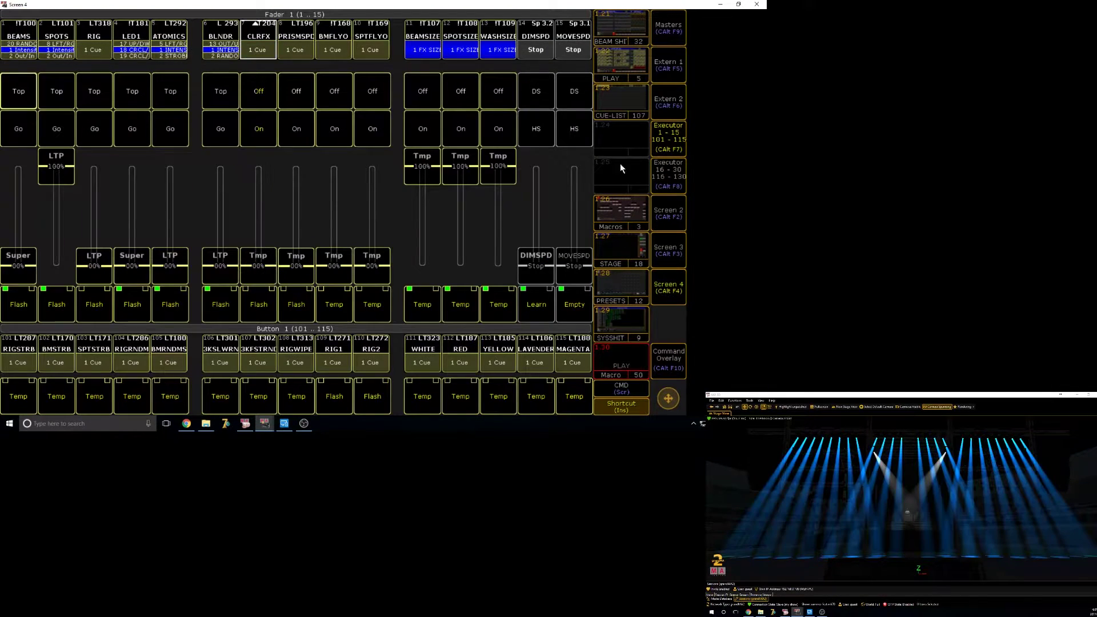
left_click(669, 139)
left_click(298, 246)
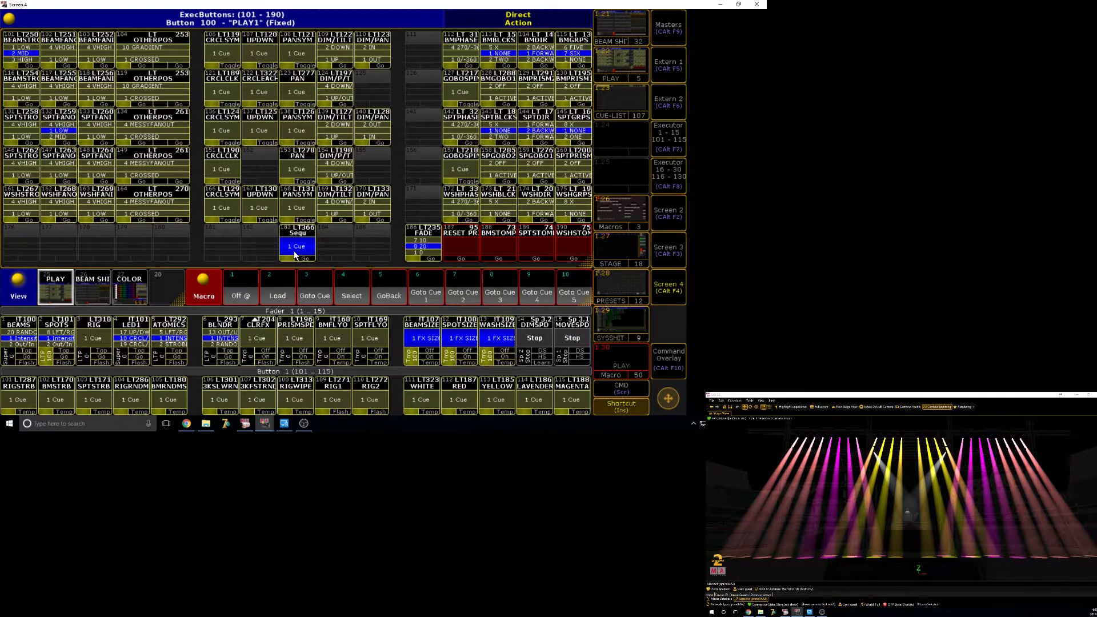
right_click(295, 251)
- Confirm the executor removal, then set Store to Use Selection All for selected and Data Source Output
left_click(242, 231)
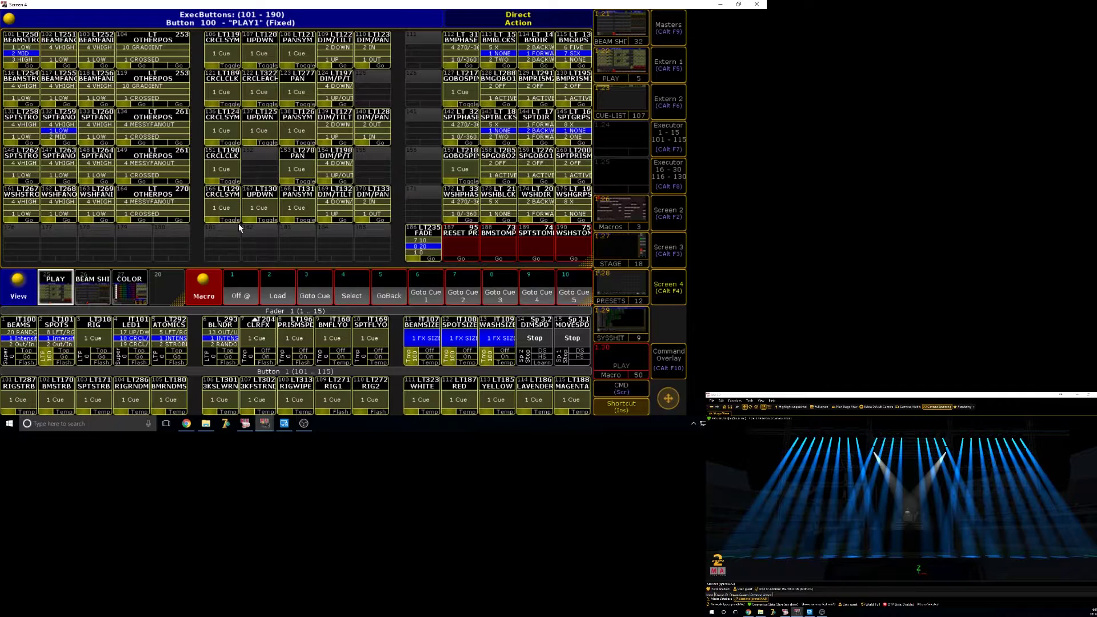
left_click(678, 284)
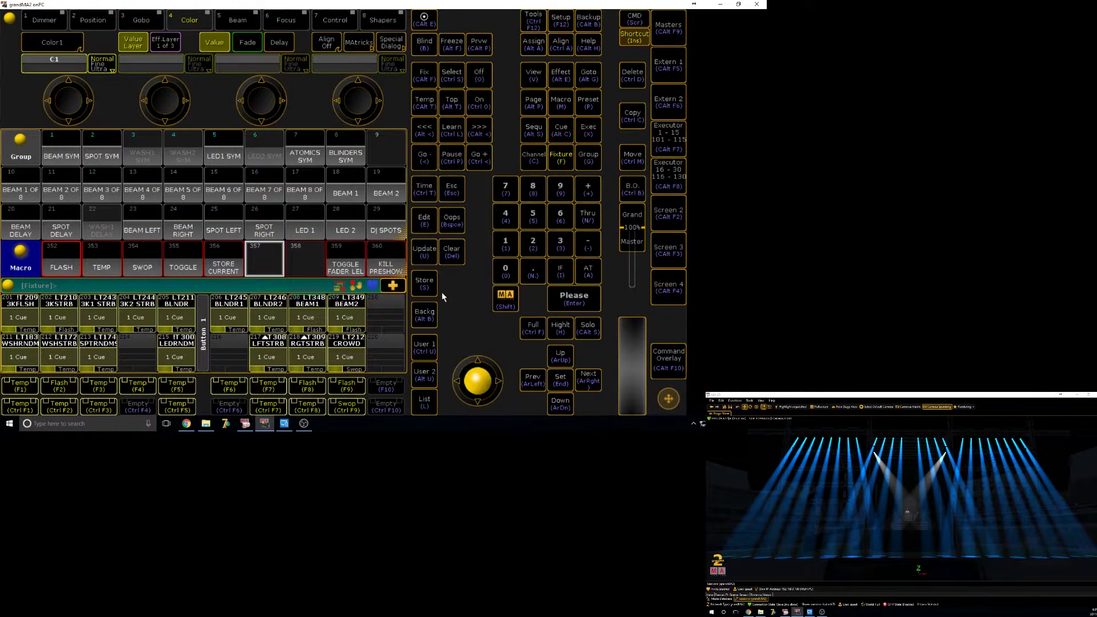
left_click(424, 284)
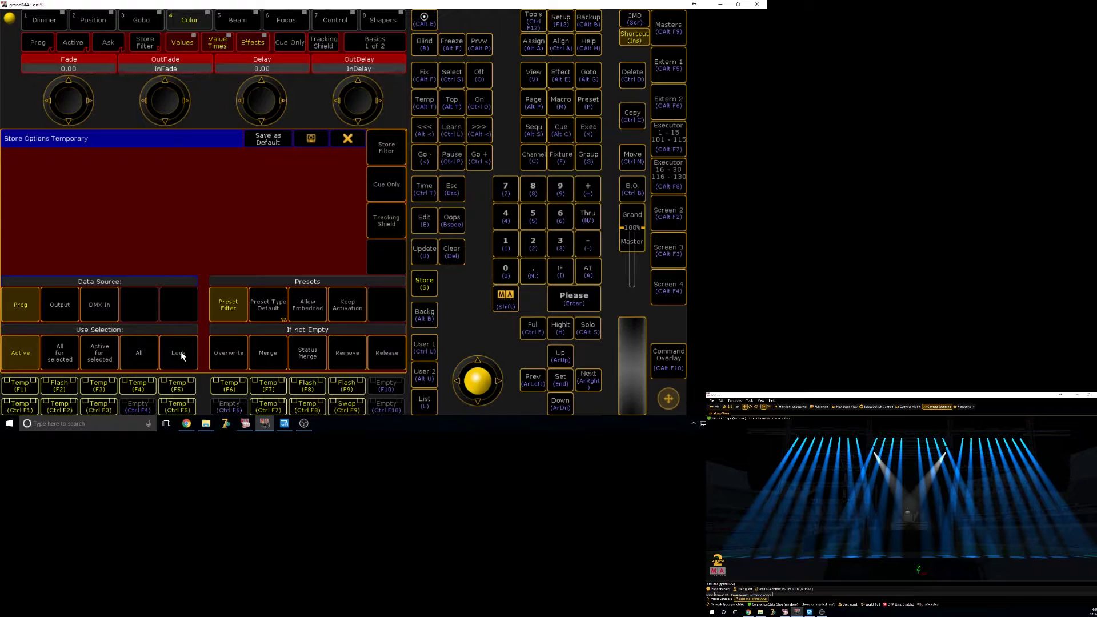
left_click(62, 355)
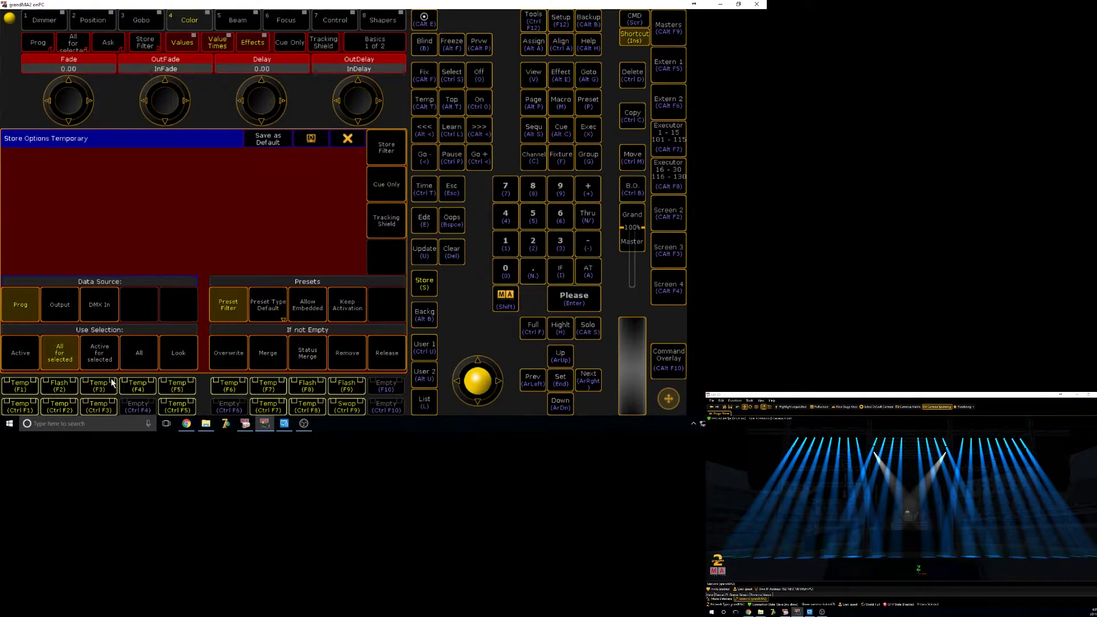
left_click(55, 307)
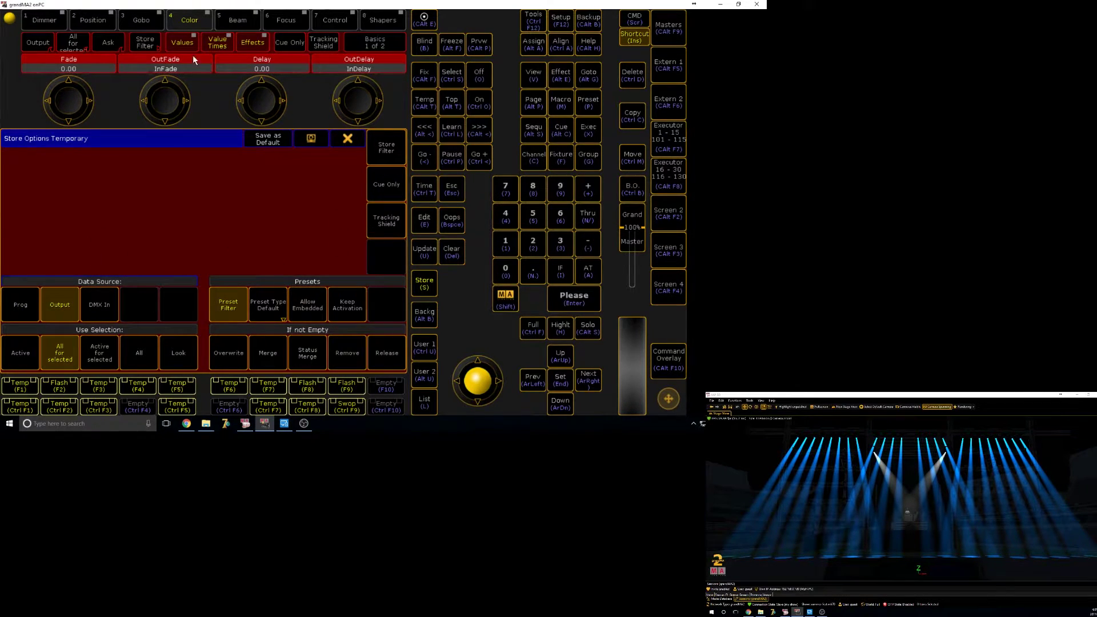
- Limit the store filter to Color by excluding dimmer, position, gobo, beam, focus and control
left_click(385, 149)
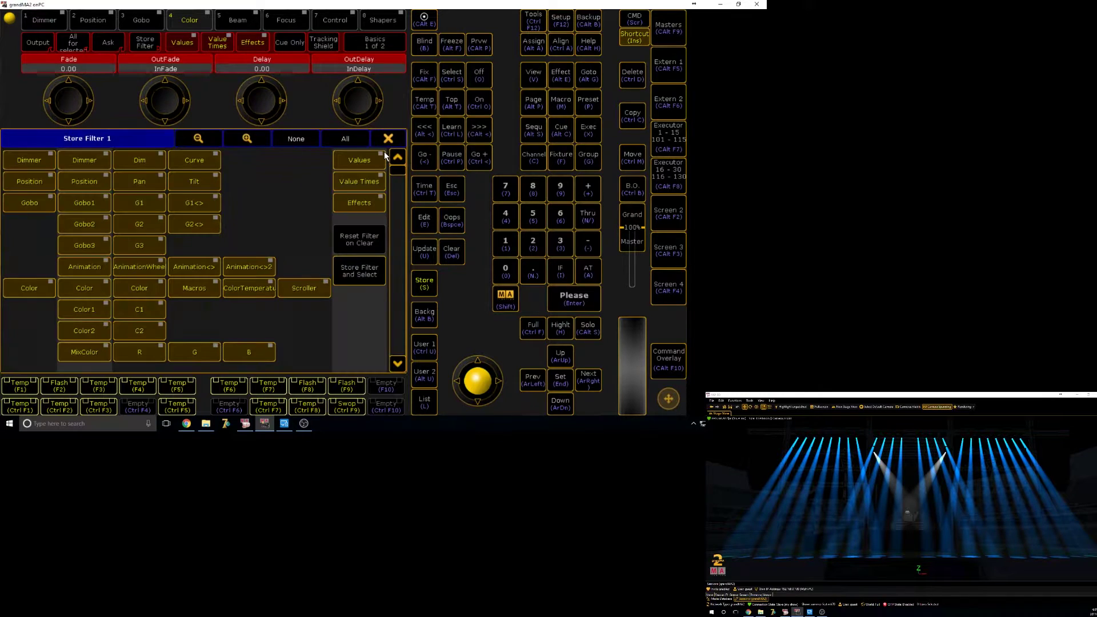
left_click(41, 160)
left_click(44, 184)
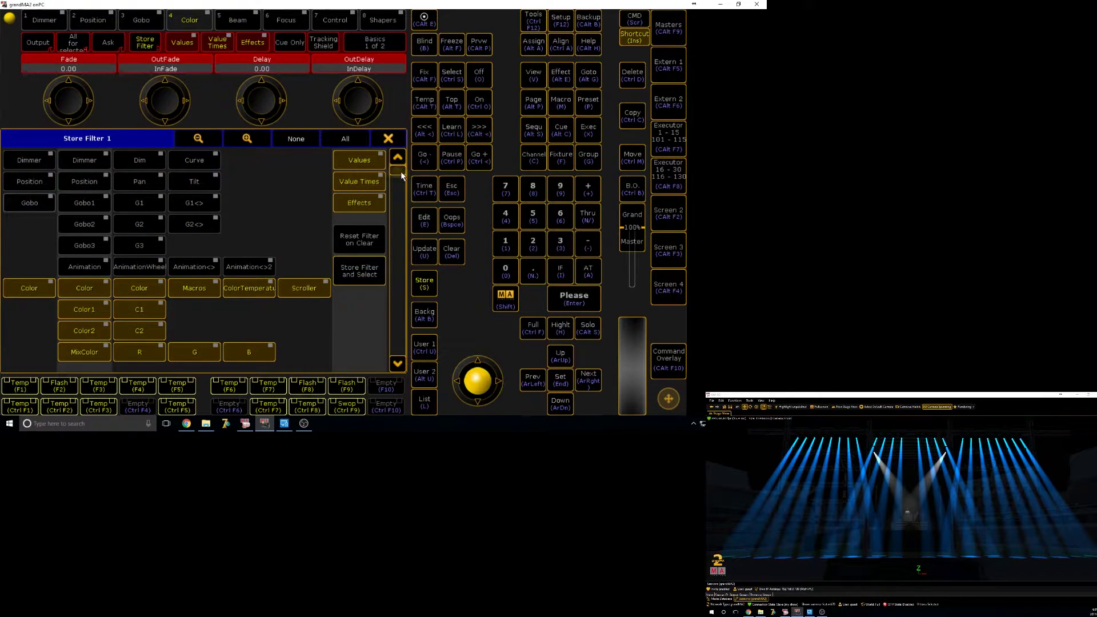
left_click(360, 203)
left_click(360, 182)
scroll(171, 258, "down", 3)
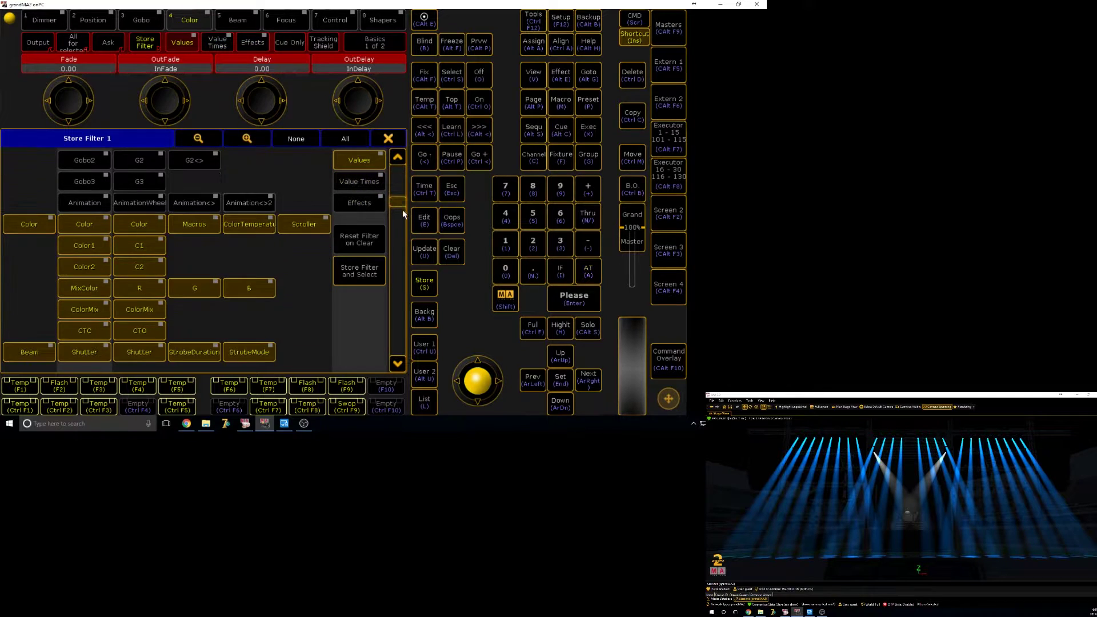
scroll(172, 257, "down", 3)
left_click(33, 289)
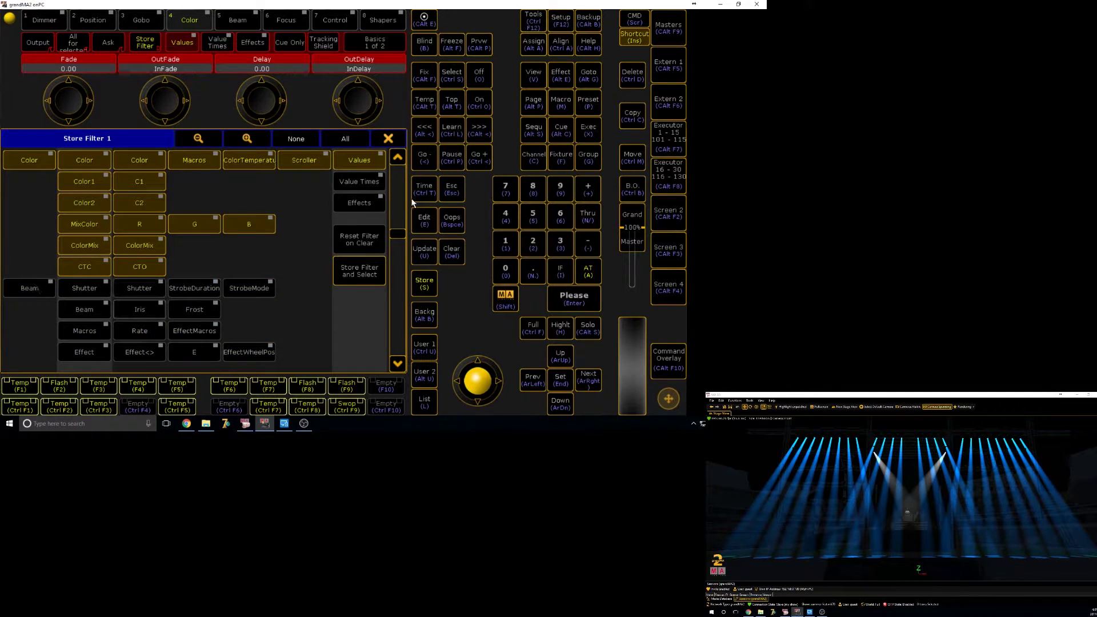
scroll(171, 258, "down", 5)
left_click(29, 267)
left_click(29, 289)
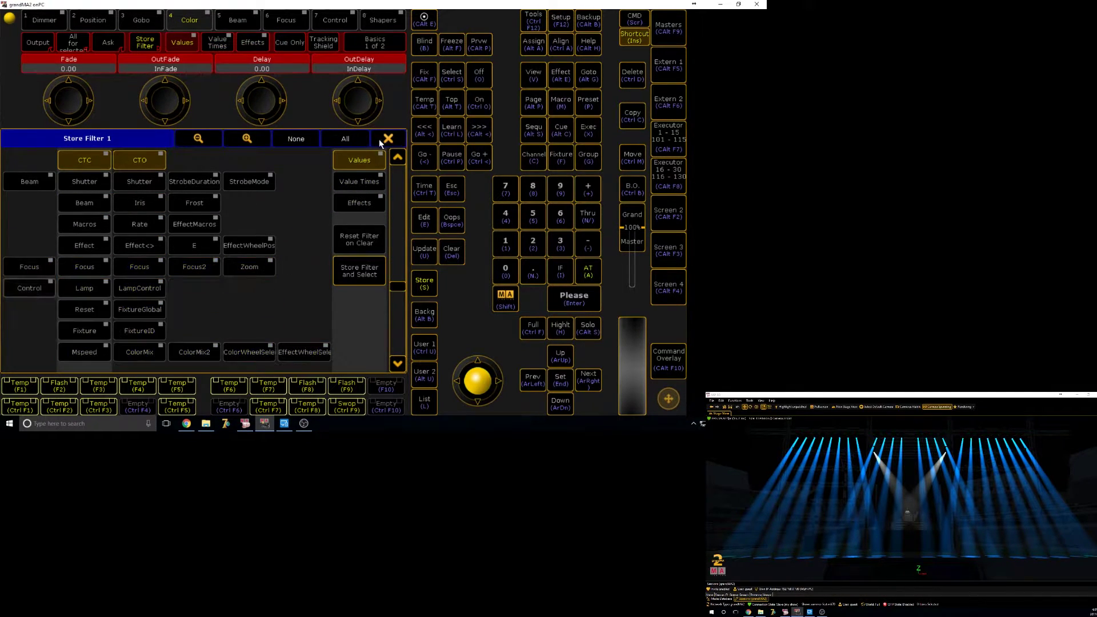
left_click(388, 138)
left_click(347, 138)
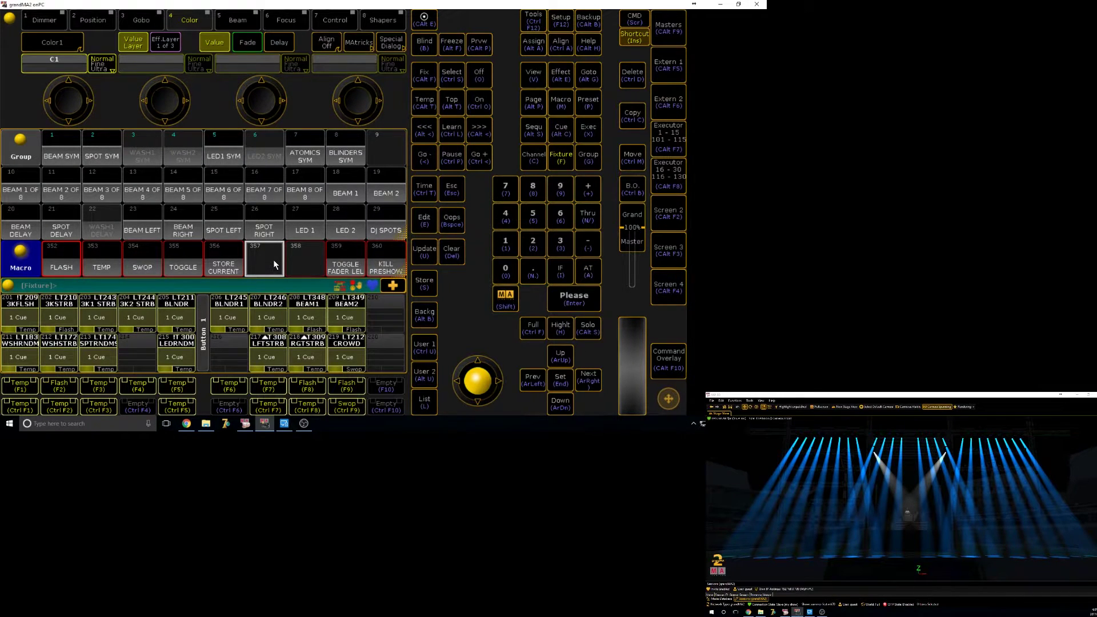
- View macro 440 STORE CURRENT DIMMER's command lines, then close it
left_click(667, 213)
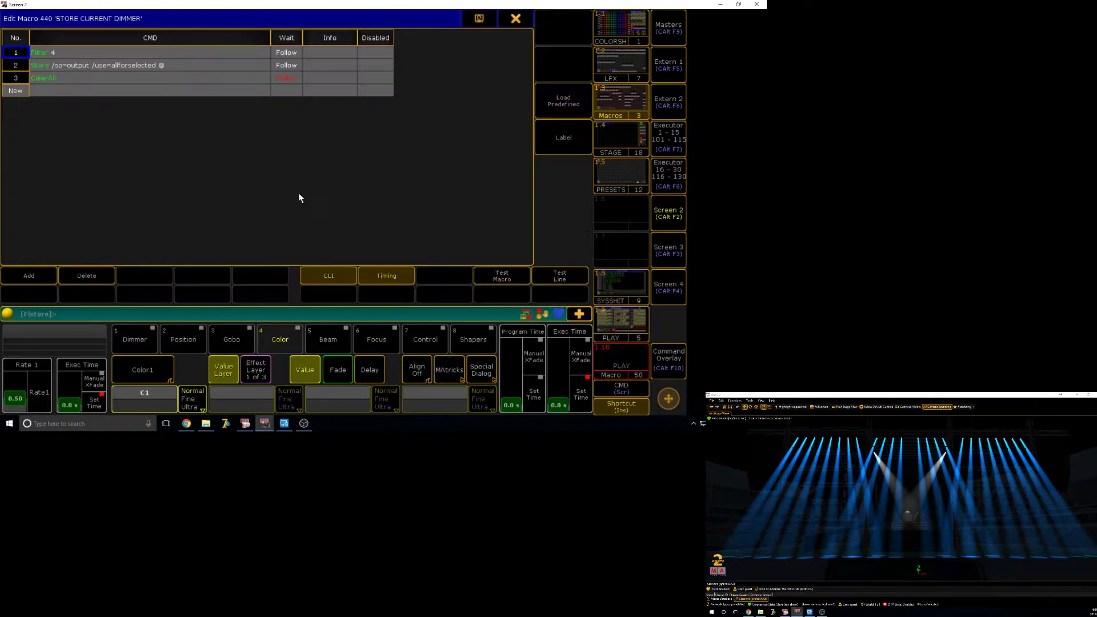
right_click(315, 177)
left_click(515, 18)
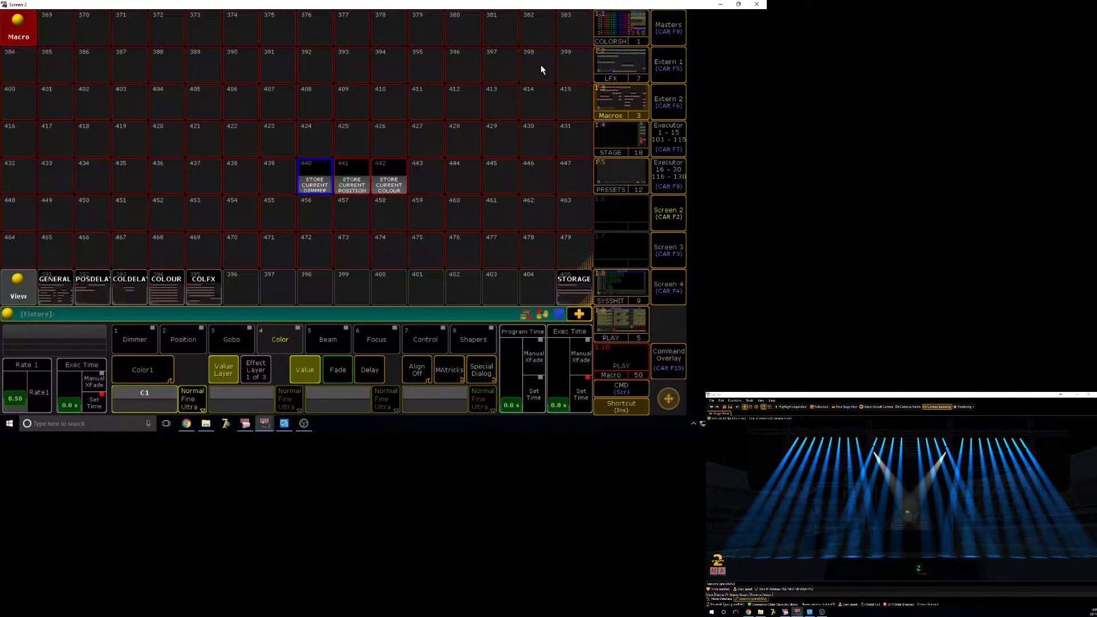
- Show the filter pool on Screen 4 and inspect the COLOR filter
left_click(671, 278)
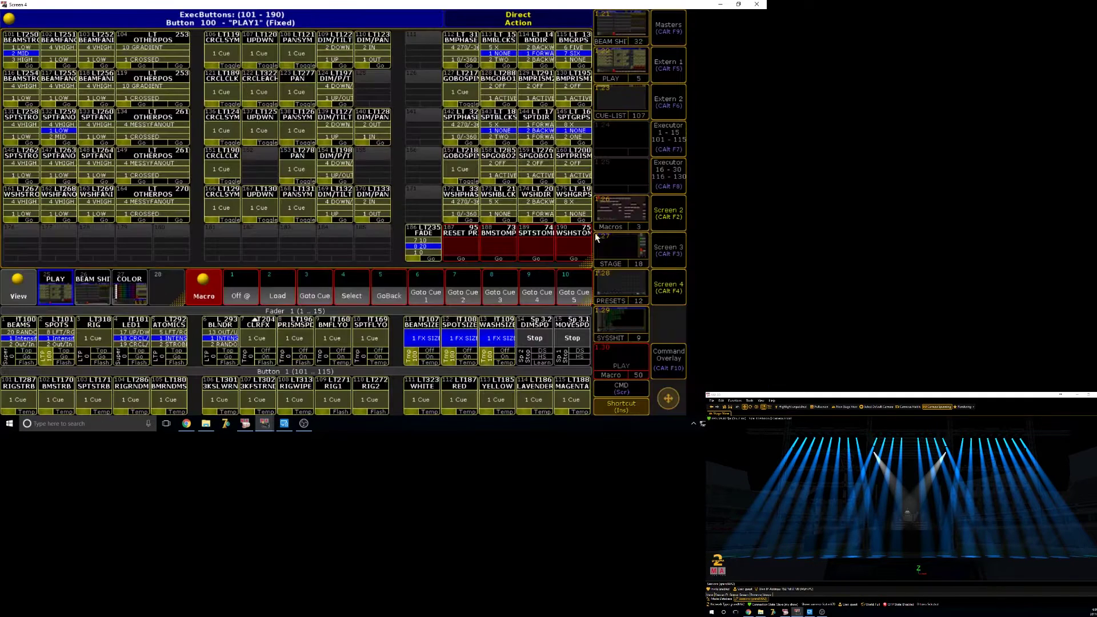
left_click(621, 290)
left_click(351, 279)
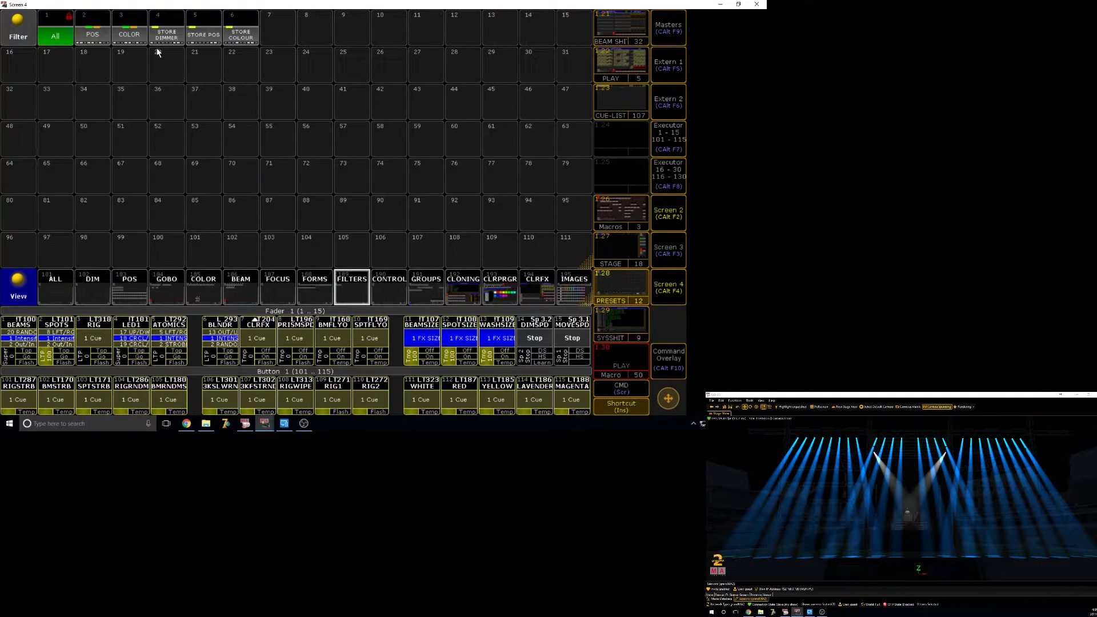
left_click(130, 34)
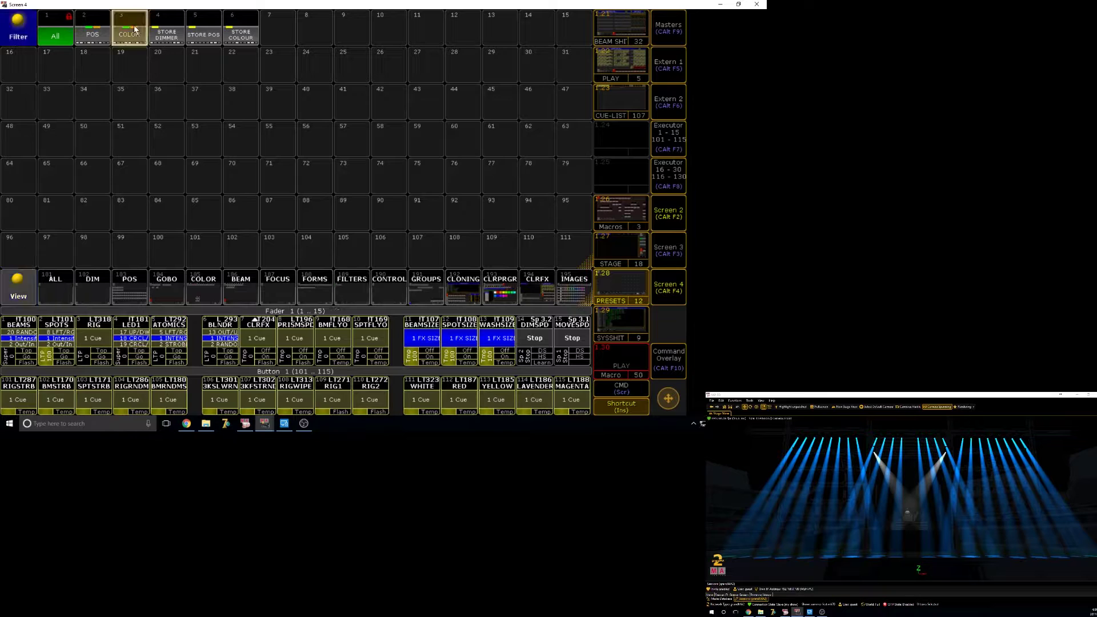
right_click(129, 34)
left_click(633, 27)
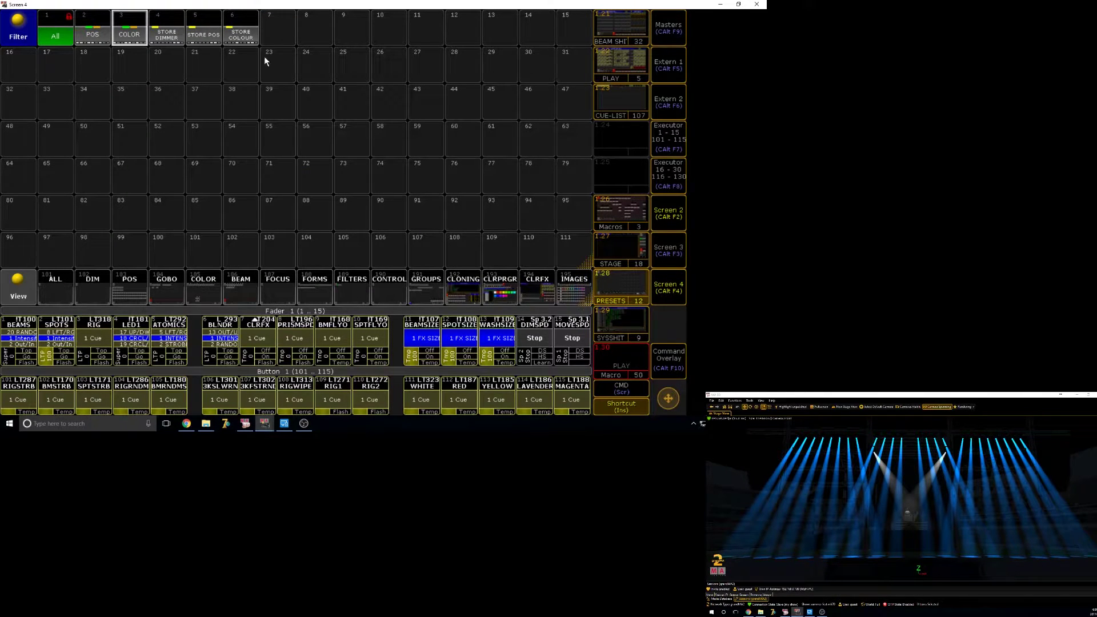
- Inspect the active attributes of filters 4, 5 and 6 (STORE DIMMER, POS, COLOUR)
right_click(166, 34)
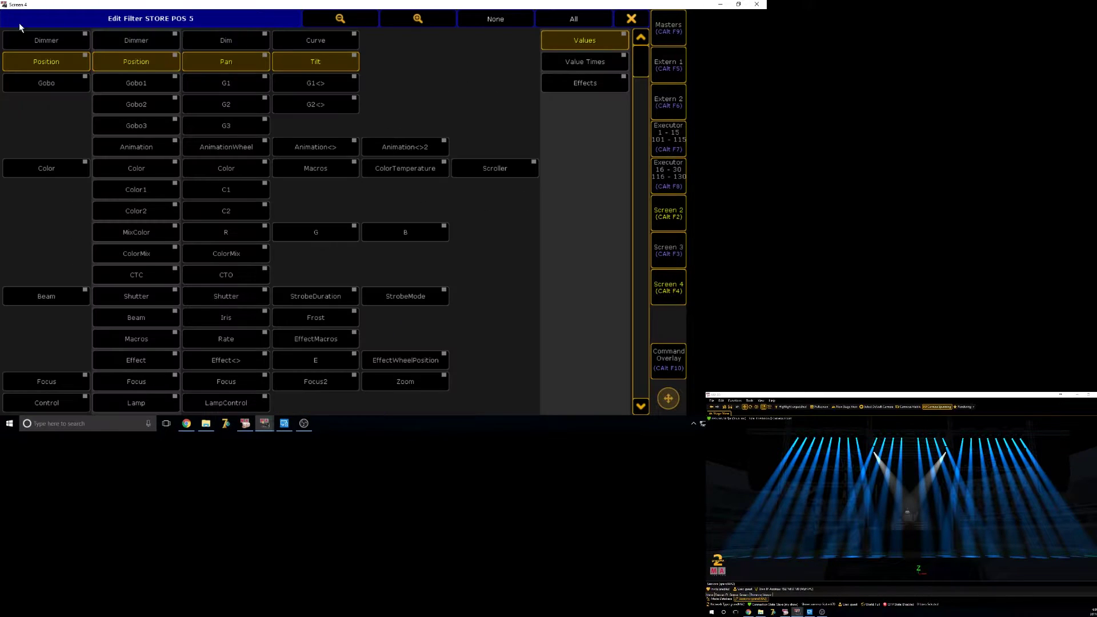
key("Escape")
right_click(241, 35)
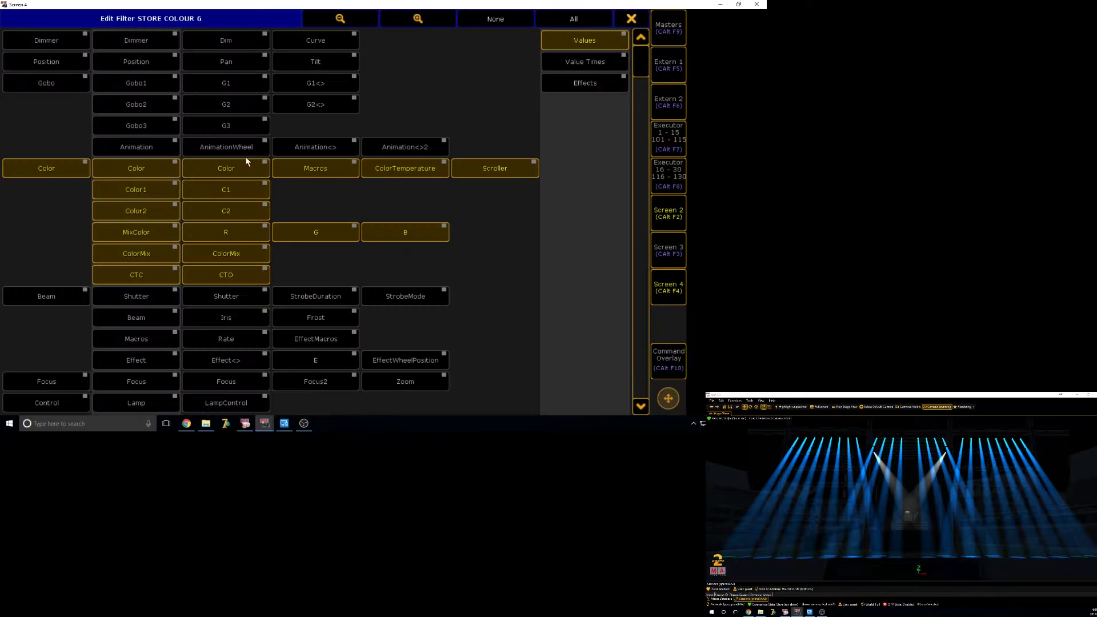
left_click(630, 19)
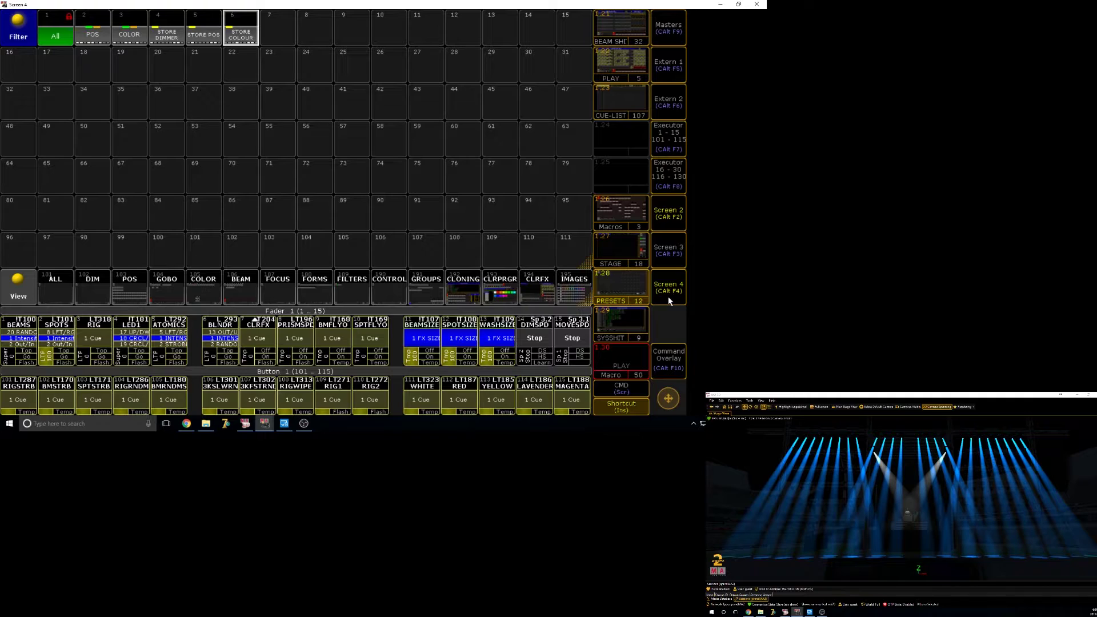
- Review macro 440's commands, then open macro 356 with its Goto Cue Executor 735.186 line
left_click(668, 297)
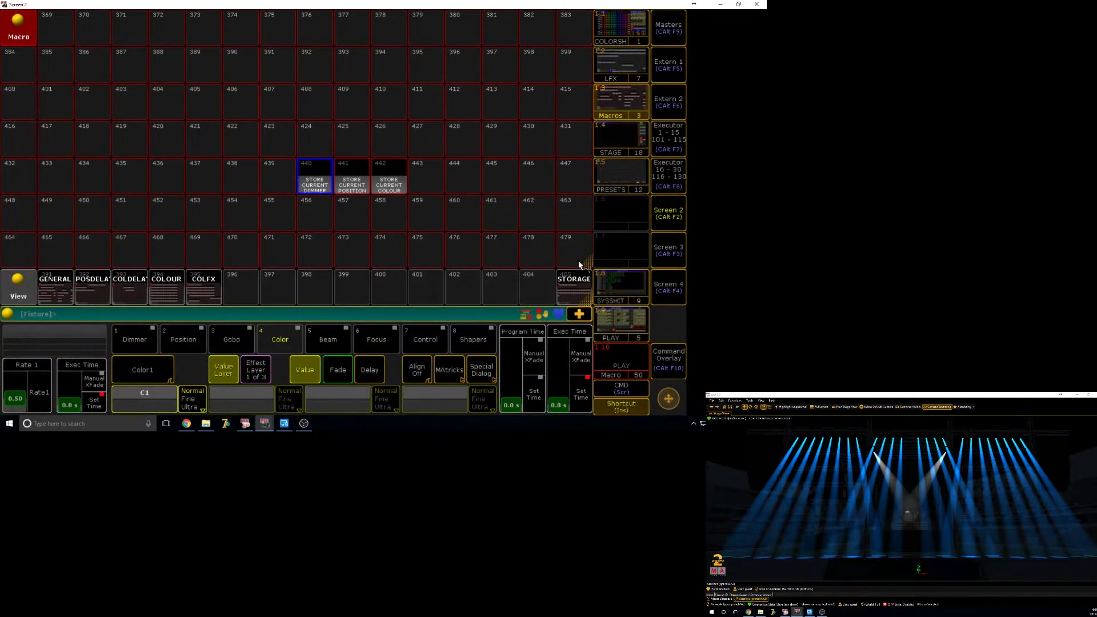
right_click(312, 181)
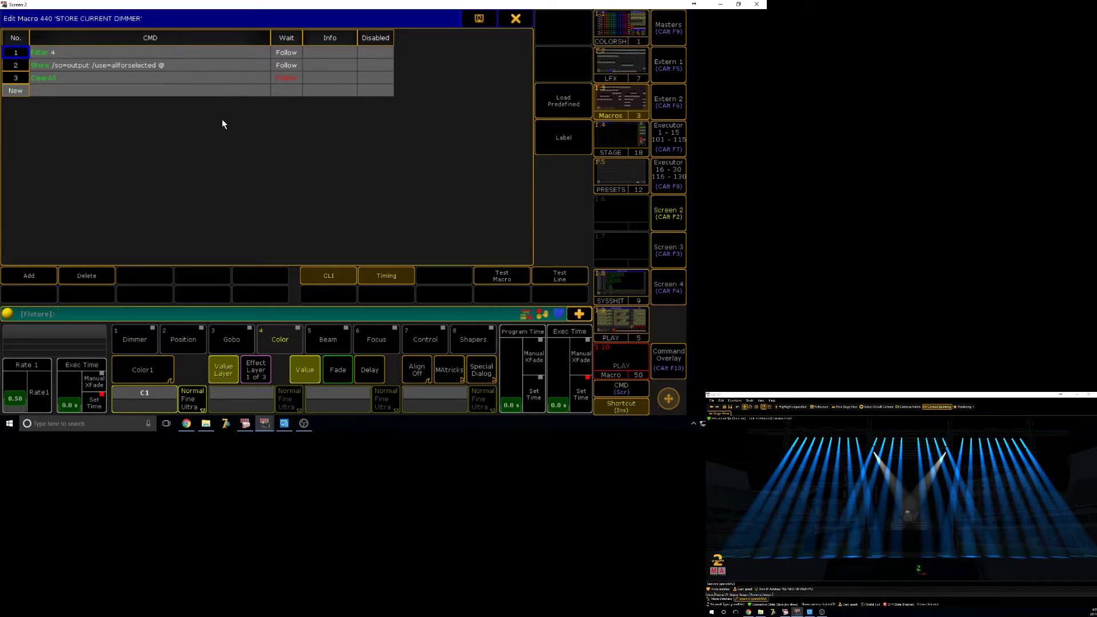
left_click(515, 18)
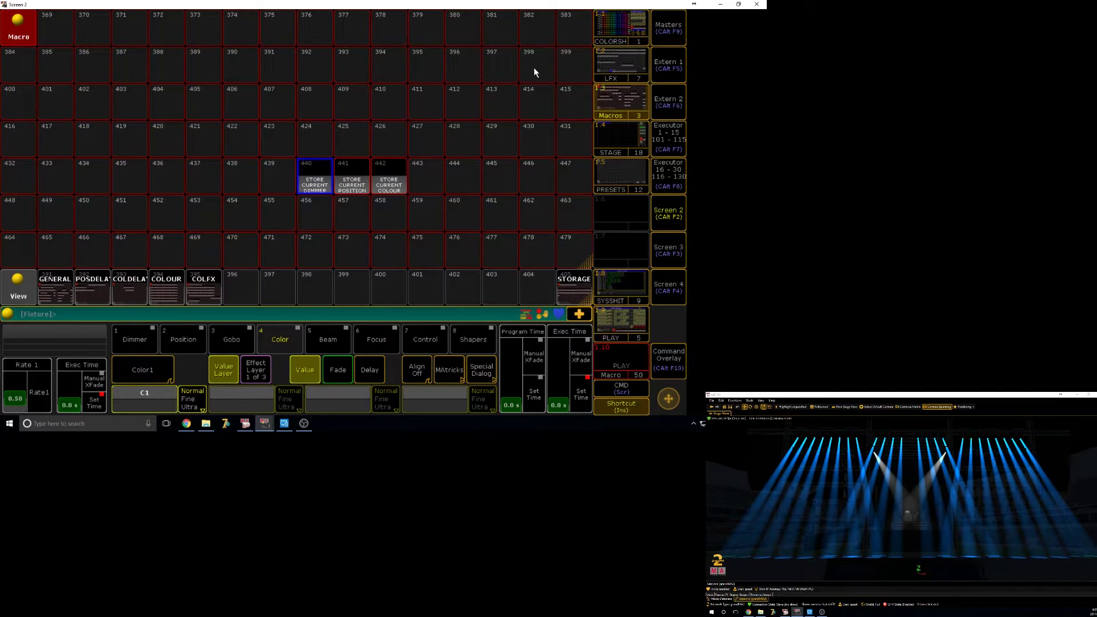
left_click(680, 214)
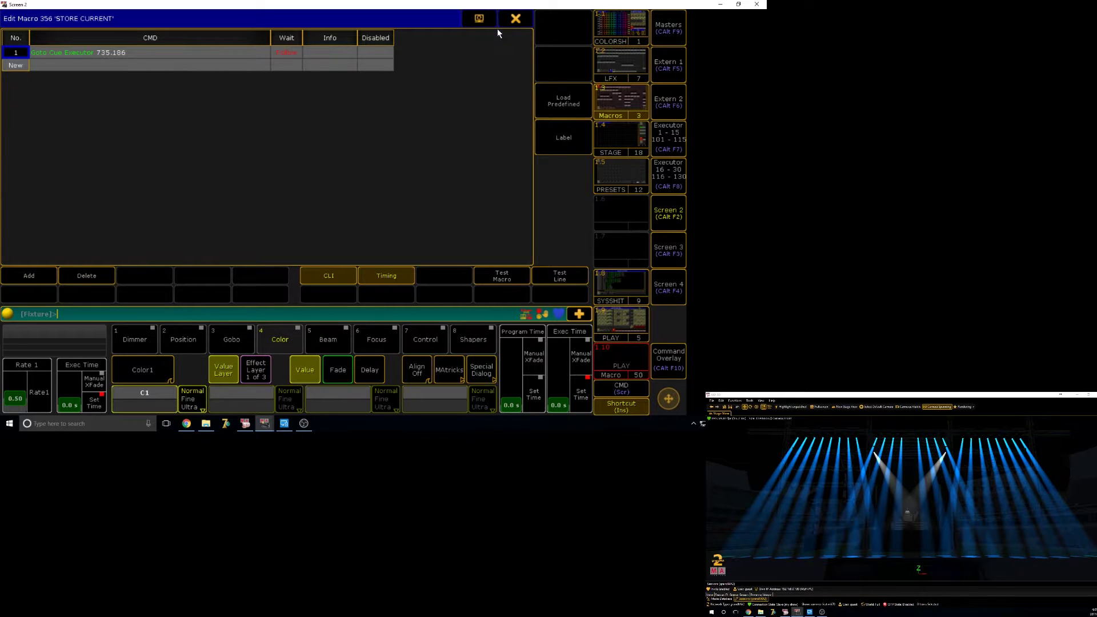
- Close the macro editor and switch to the LAMP ON/OFF 735 button page
left_click(514, 18)
left_click(668, 249)
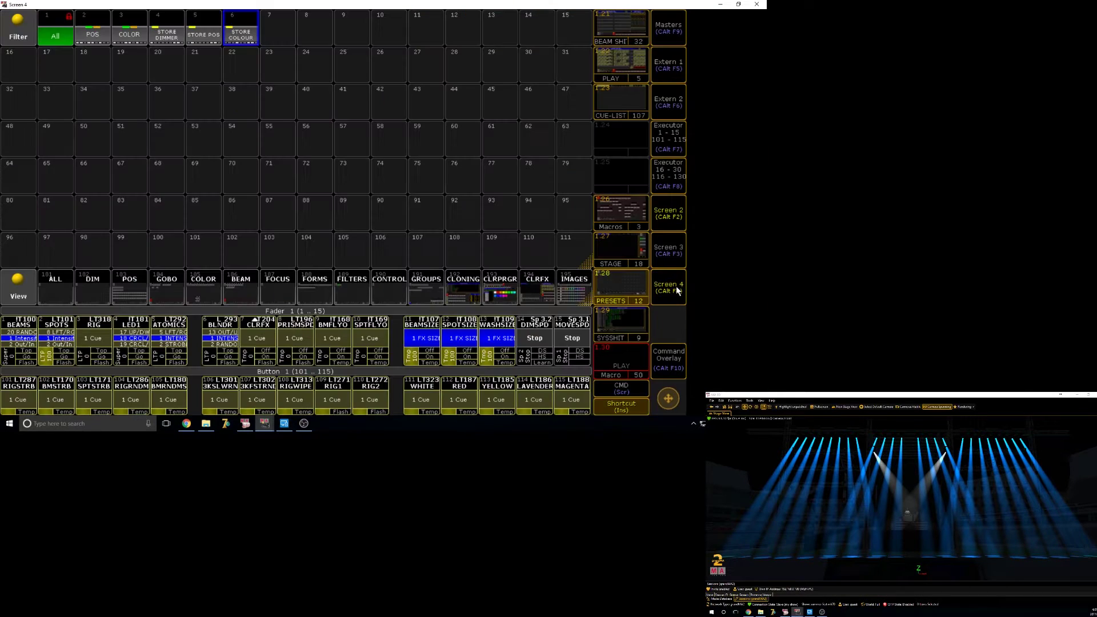
left_click(624, 49)
left_click(232, 18)
left_click(283, 324)
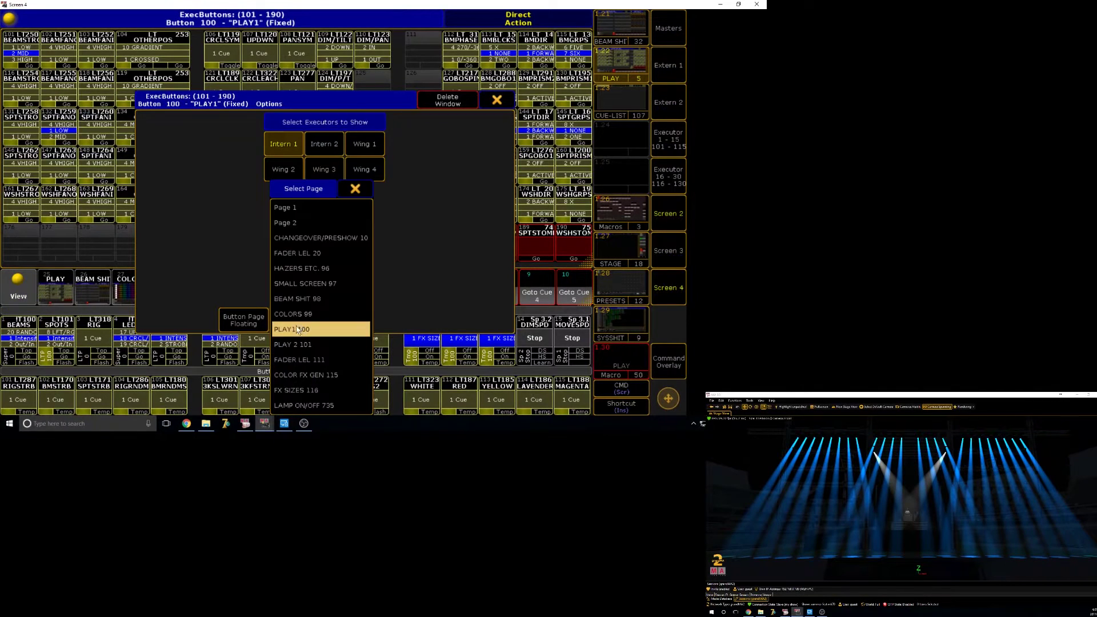
left_click(315, 405)
left_click(496, 101)
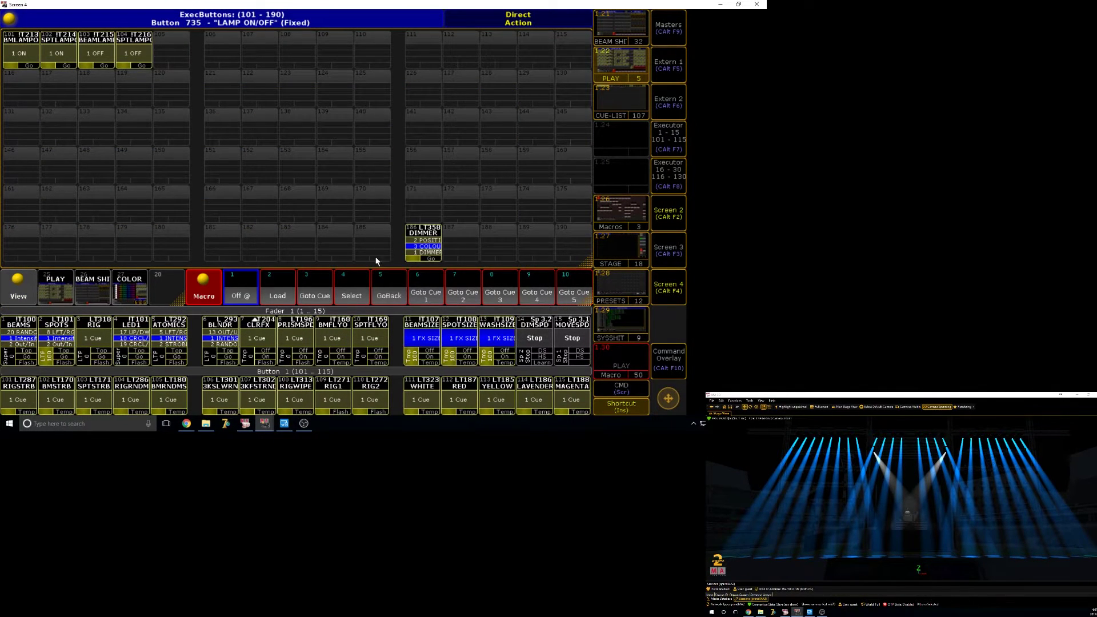
- Rename executor 186 to STORE MACRO and view its DIMMER, POSITION and COLOUR cues
right_click(430, 245)
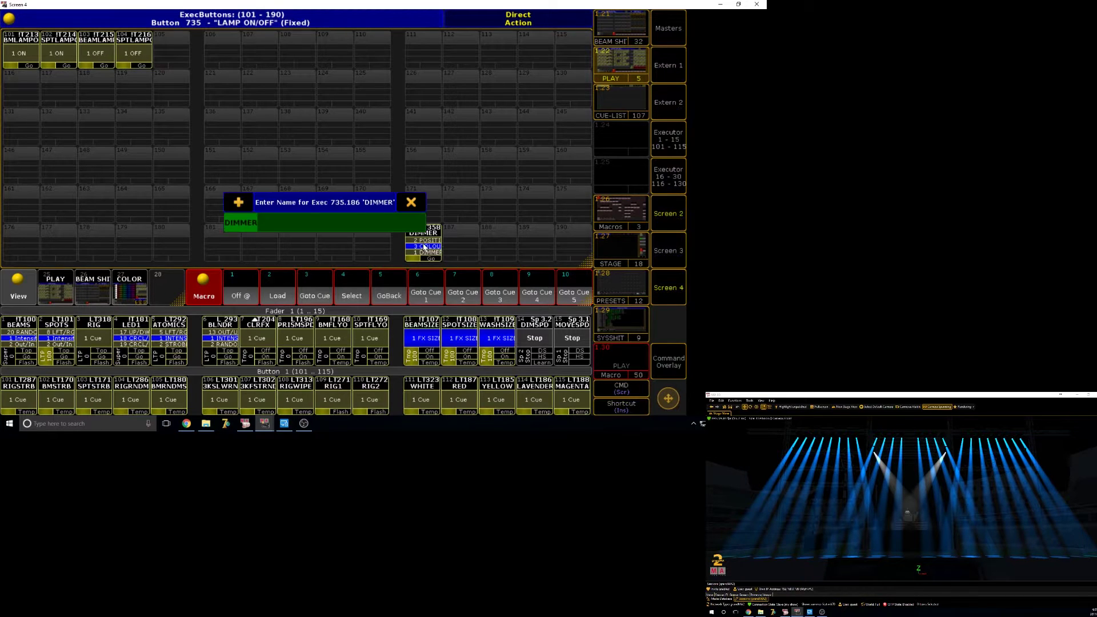
type("STORE MACRO")
key("Return")
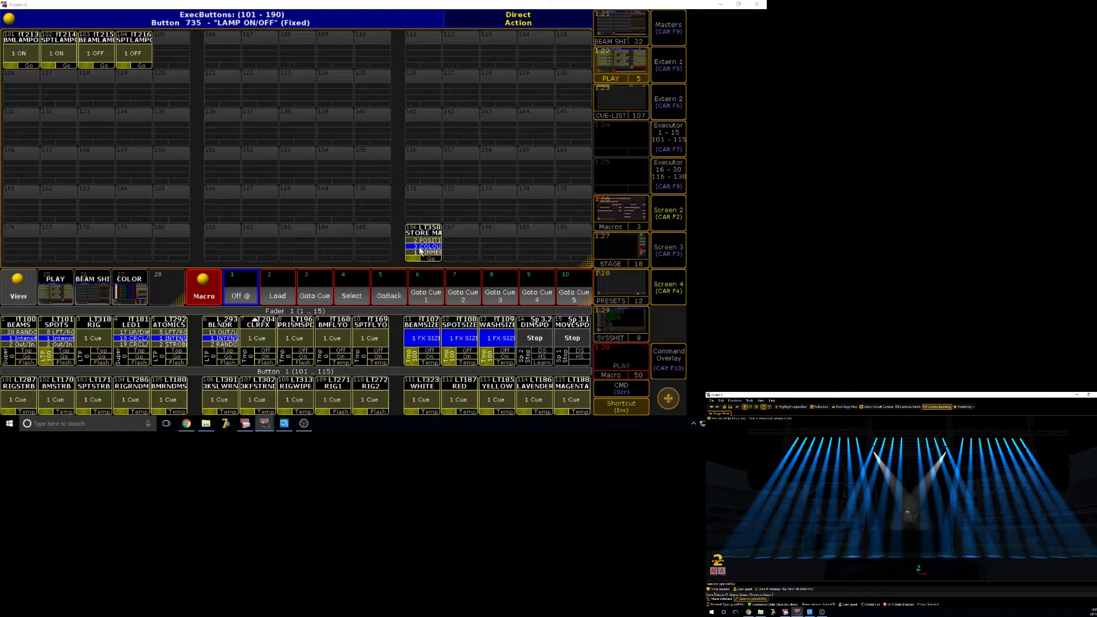
right_click(423, 247)
left_click(950, 401)
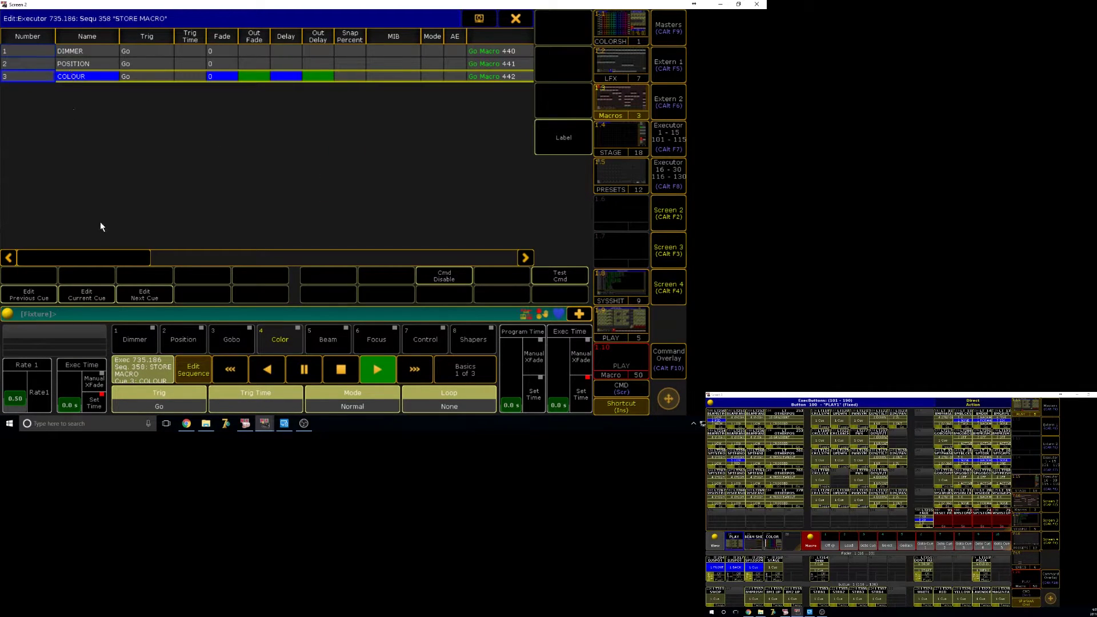
left_click_drag(86, 258, 154, 257)
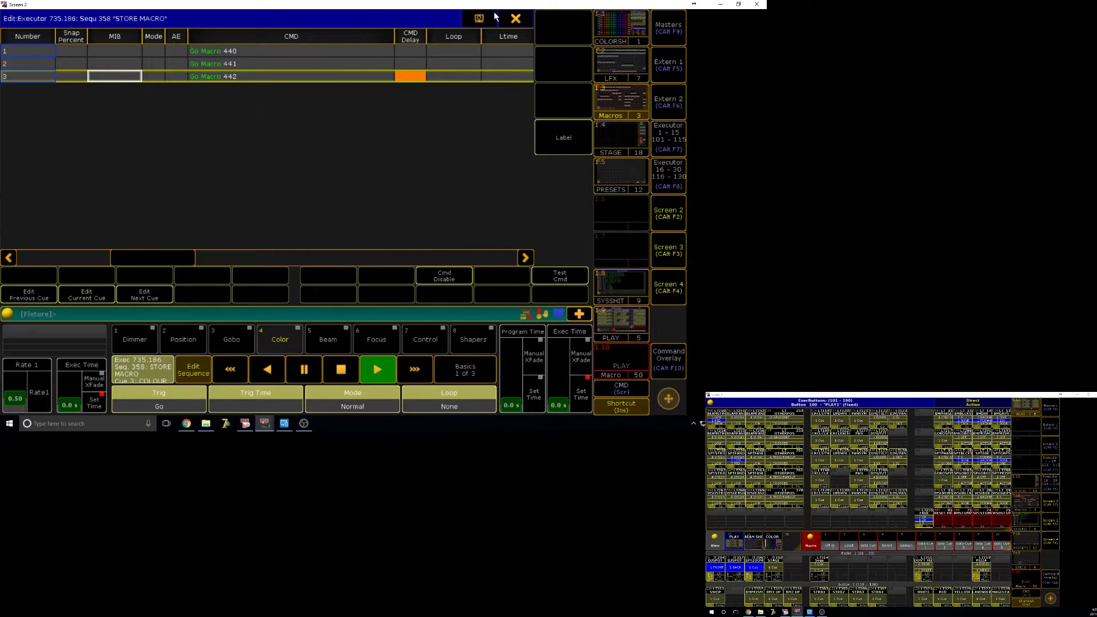
left_click(515, 18)
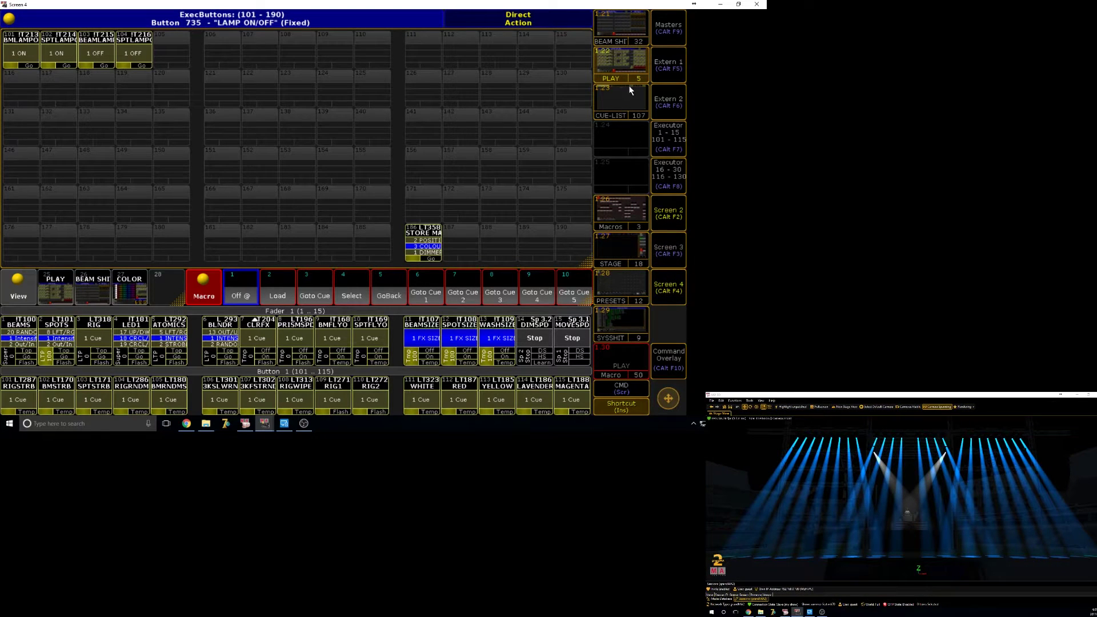
- On the Executor 1-15 faders, raise Super and lower LTP to swap blue beams for pink
left_click(622, 64)
left_click(622, 103)
left_click(669, 287)
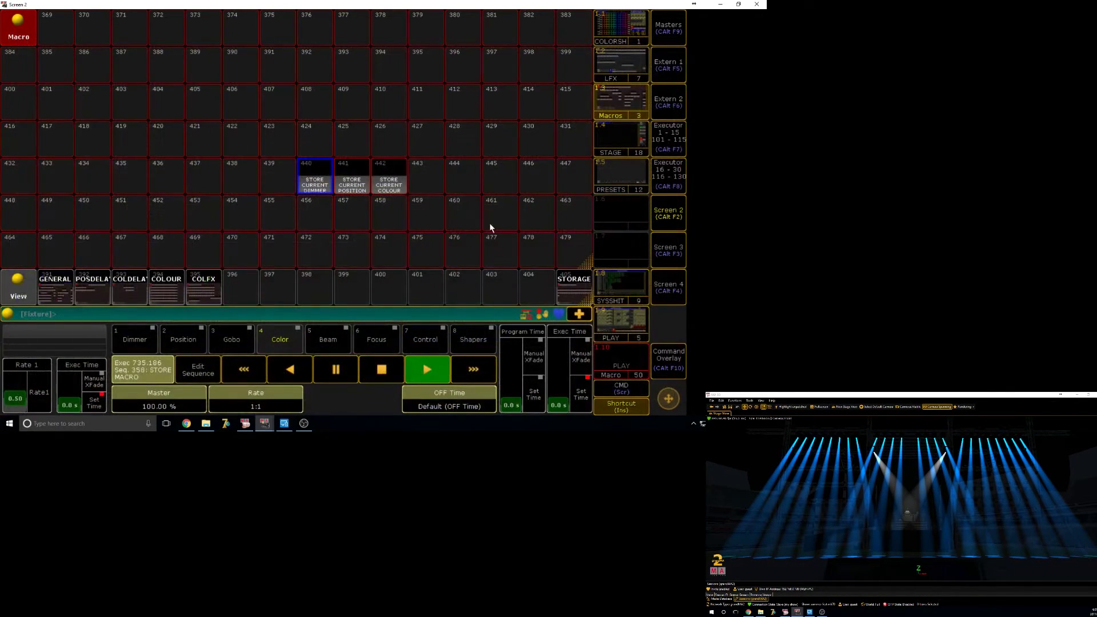
left_click(669, 253)
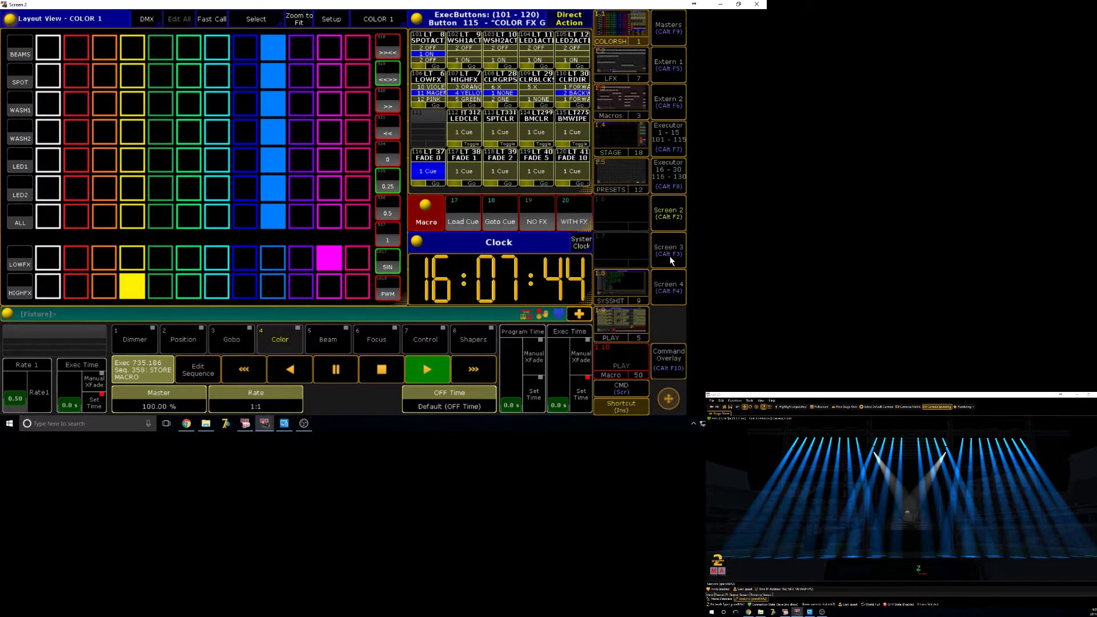
left_click(668, 287)
left_click(669, 360)
left_click(668, 137)
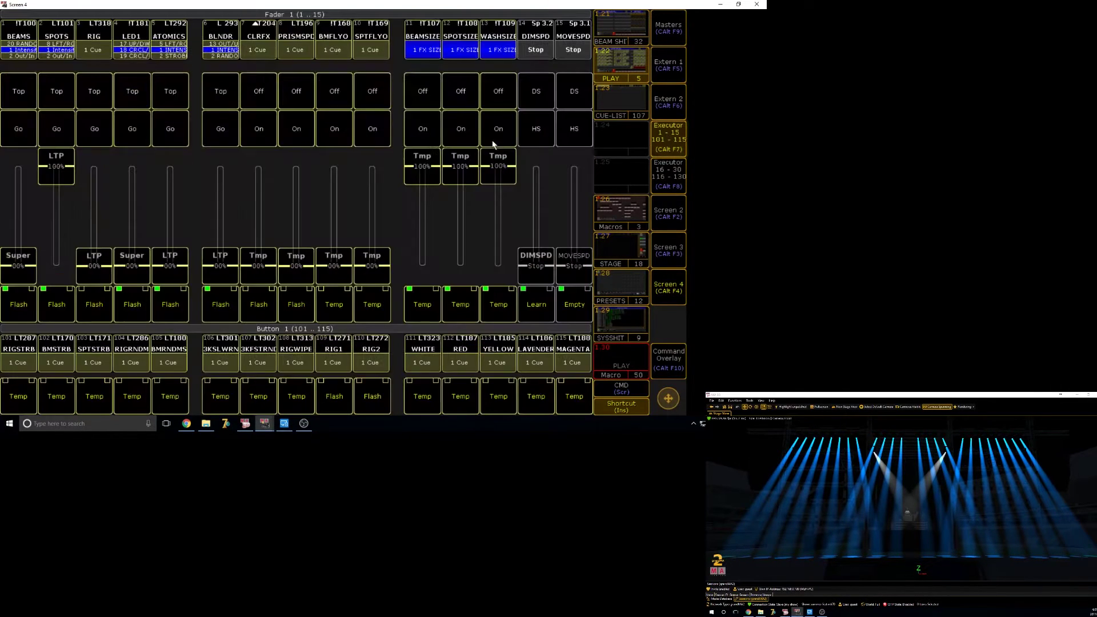
mouse_move(55, 163)
left_mouse_down()
mouse_move(56, 262)
mouse_move(18, 163)
left_mouse_up()
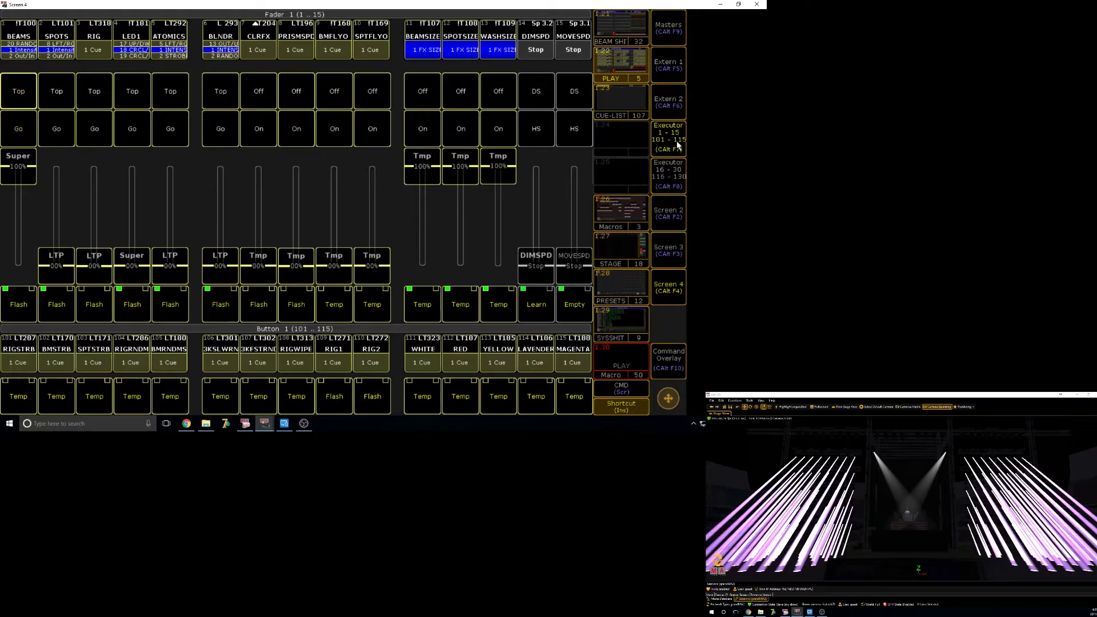
- Start the CRCLEACH circle effect and run STORE CURRENT from the Screen 4 layout
left_click(669, 172)
left_click(259, 93)
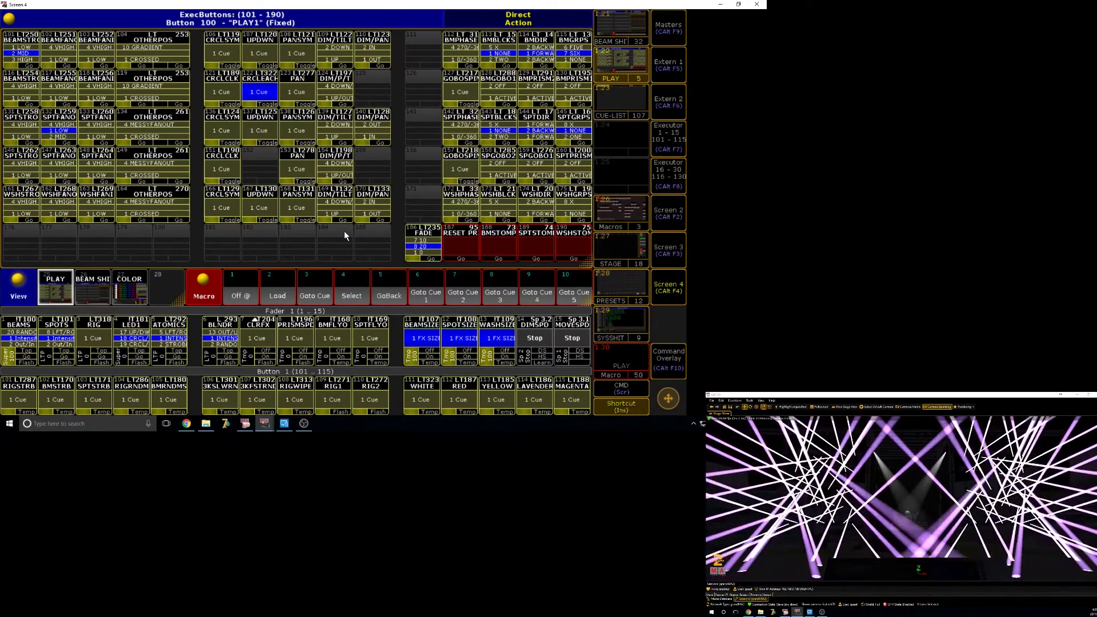
left_click(669, 287)
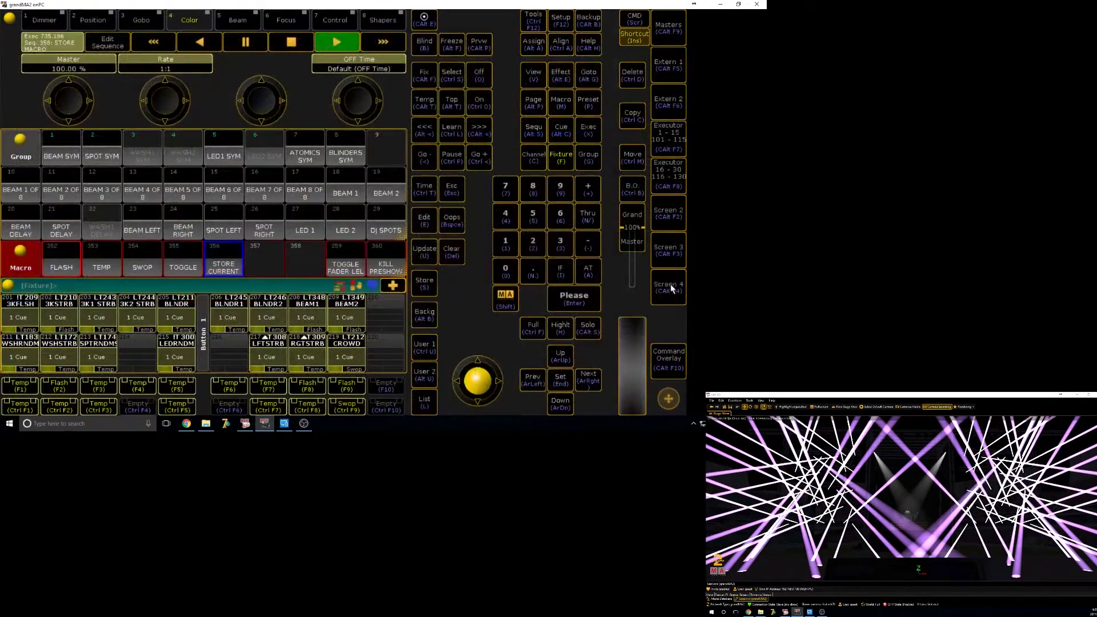
left_click(230, 301)
- Store the BEAM SYM look from a chosen cue into a new executor with STORE CURRENT
left_click(287, 138)
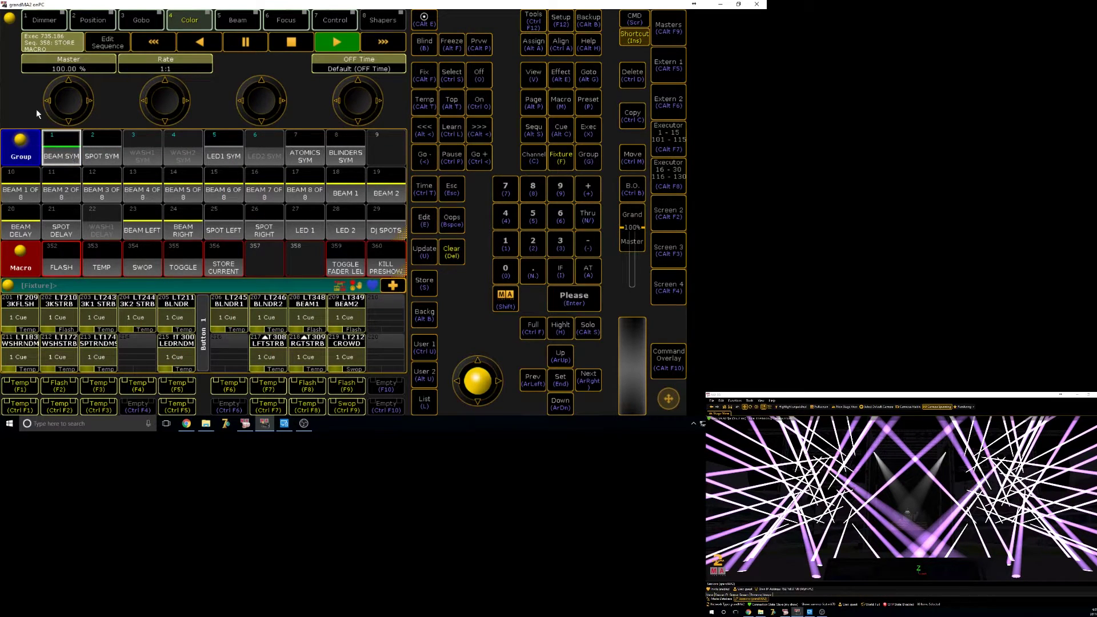
left_click(221, 270)
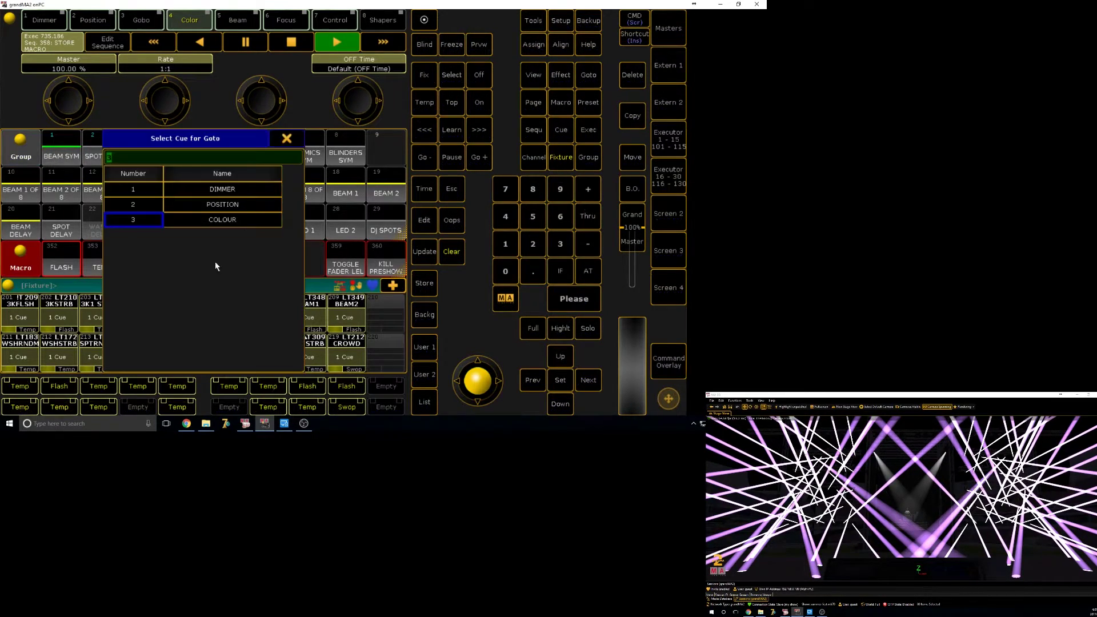
left_click(140, 195)
left_click(669, 294)
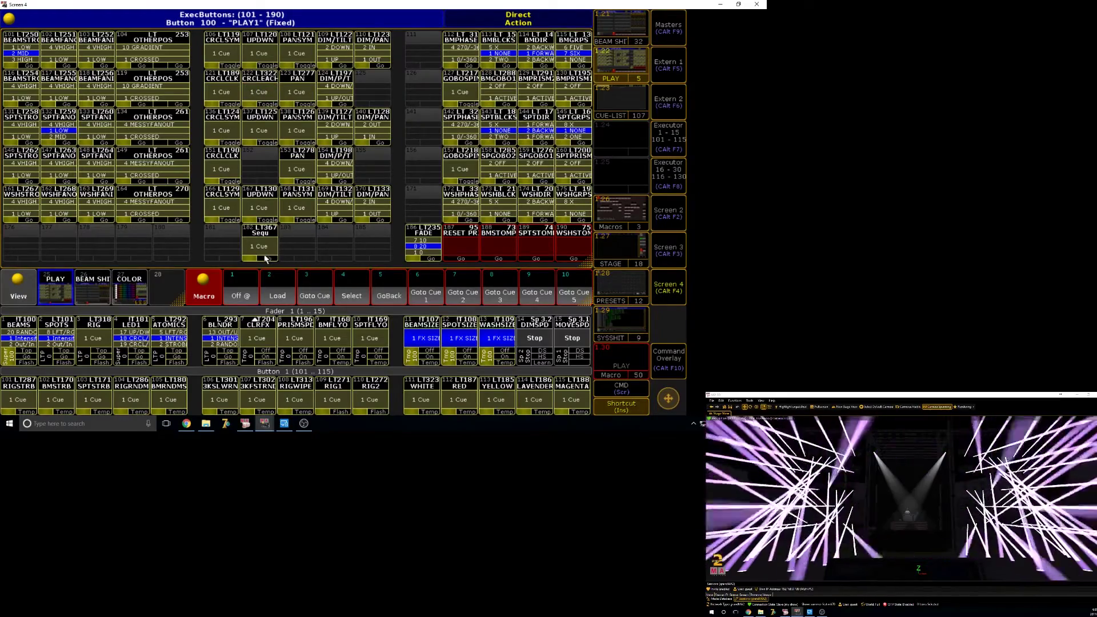
- Toggle the new Sequ executor on and off twice to check the crossing beams
left_click(259, 246)
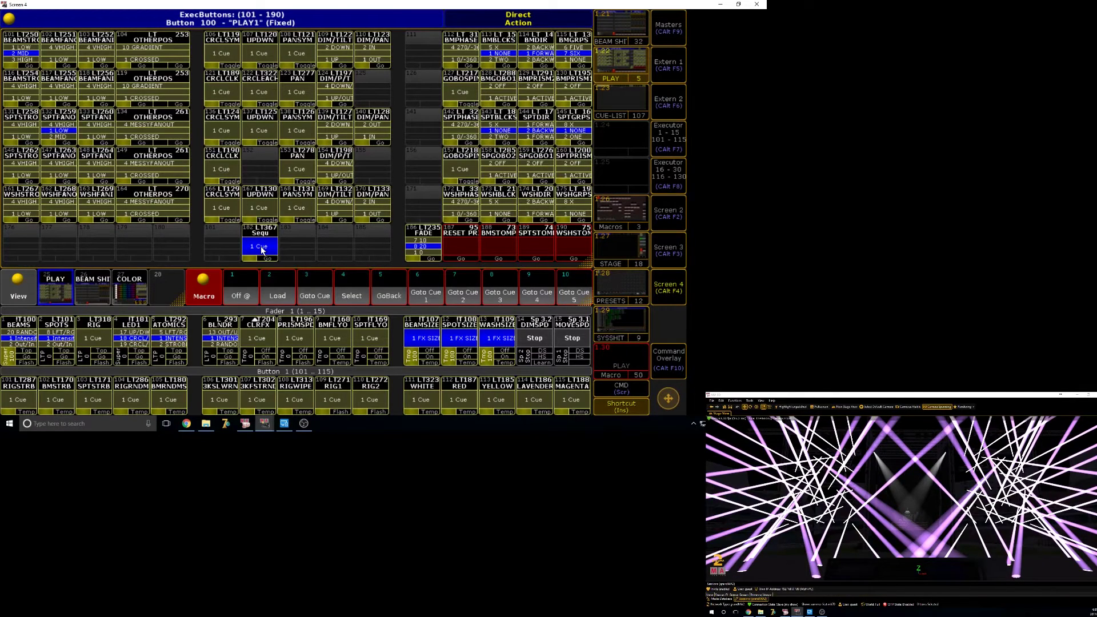
left_click(262, 250)
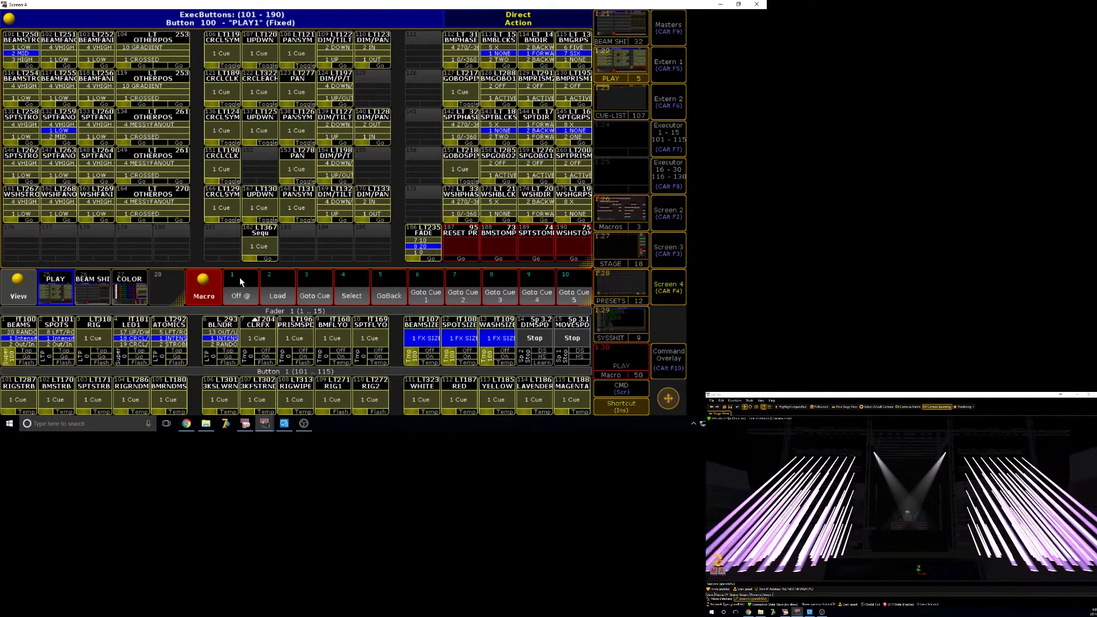
left_click(249, 248)
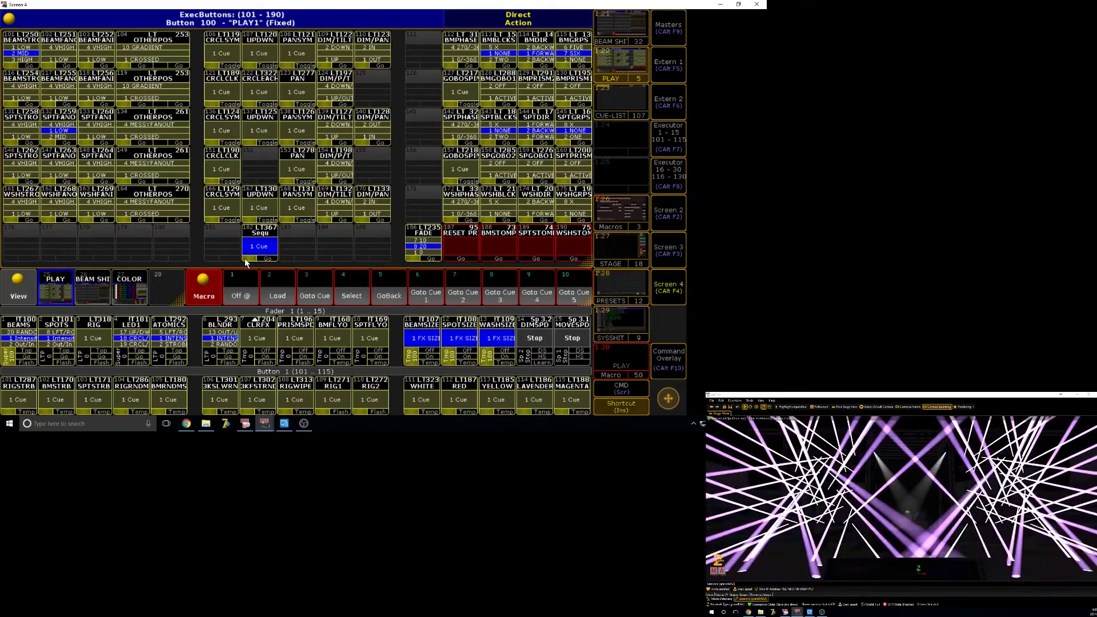
left_click(251, 249)
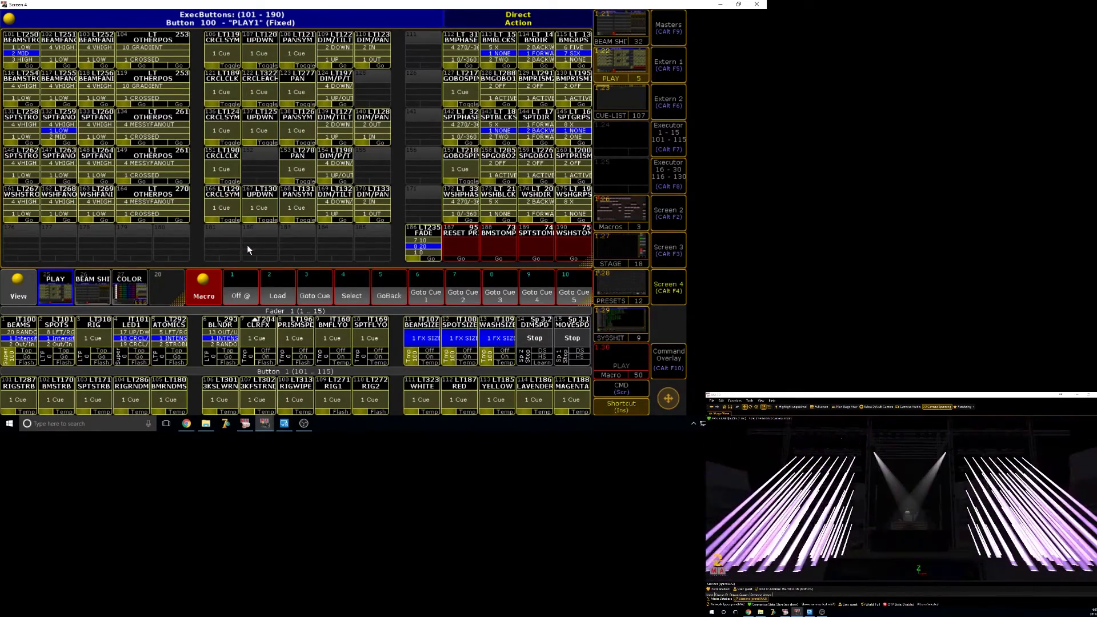
left_click(24, 58)
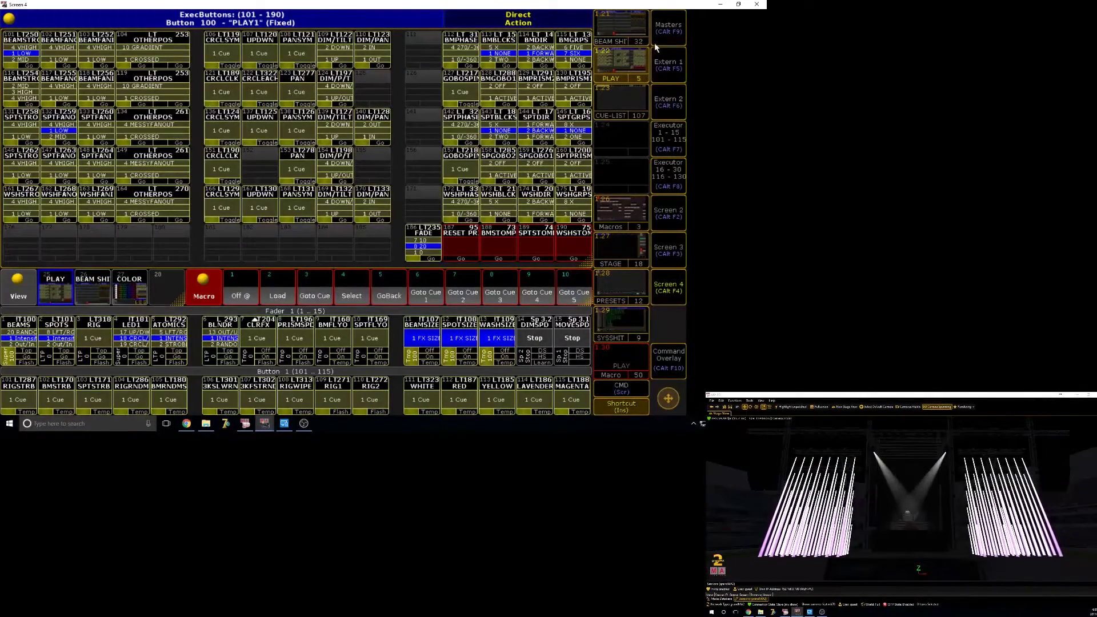
- Raise the master playback rate and return to the macros screen
left_click(621, 180)
left_click_drag(591, 182, 596, 112)
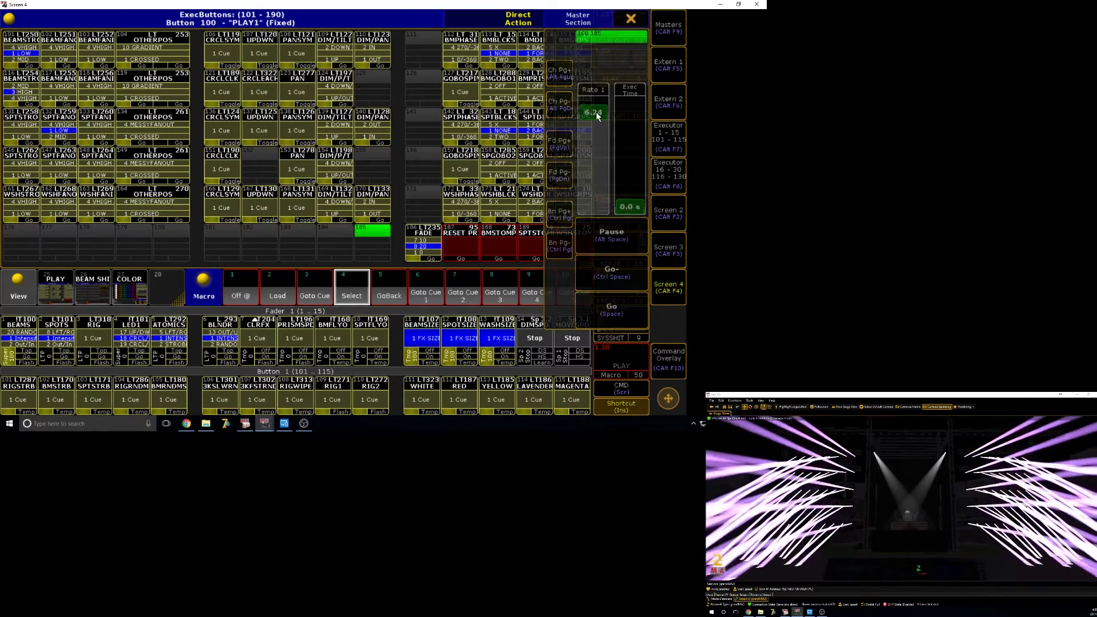
left_click(631, 19)
left_click(668, 286)
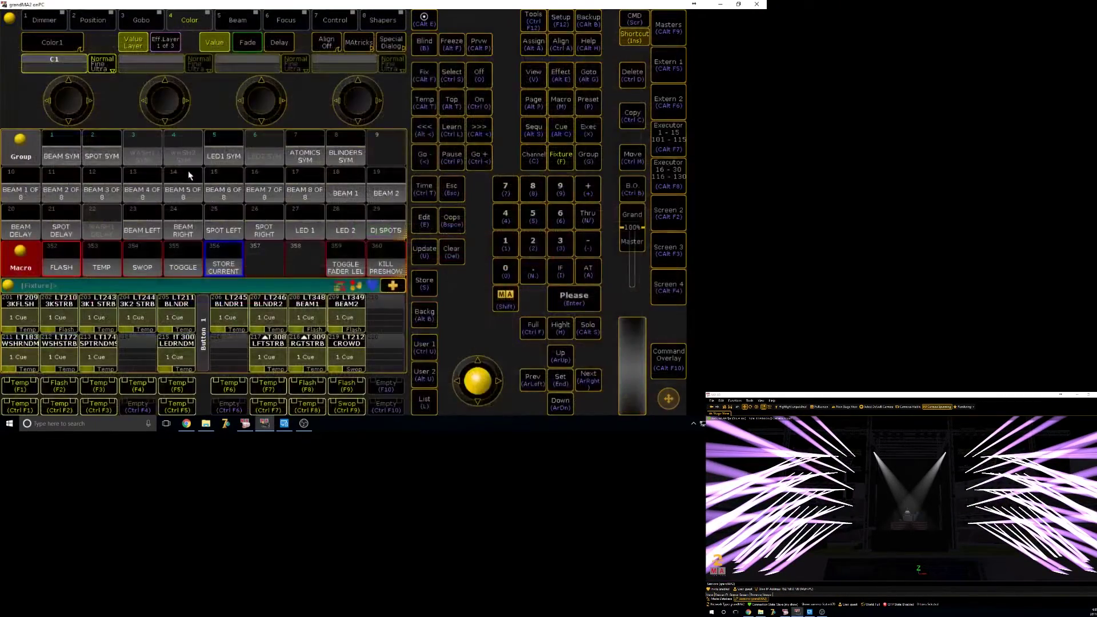
- Store the POSITION output to executor 360, clear the stage, and fire it
left_click(71, 150)
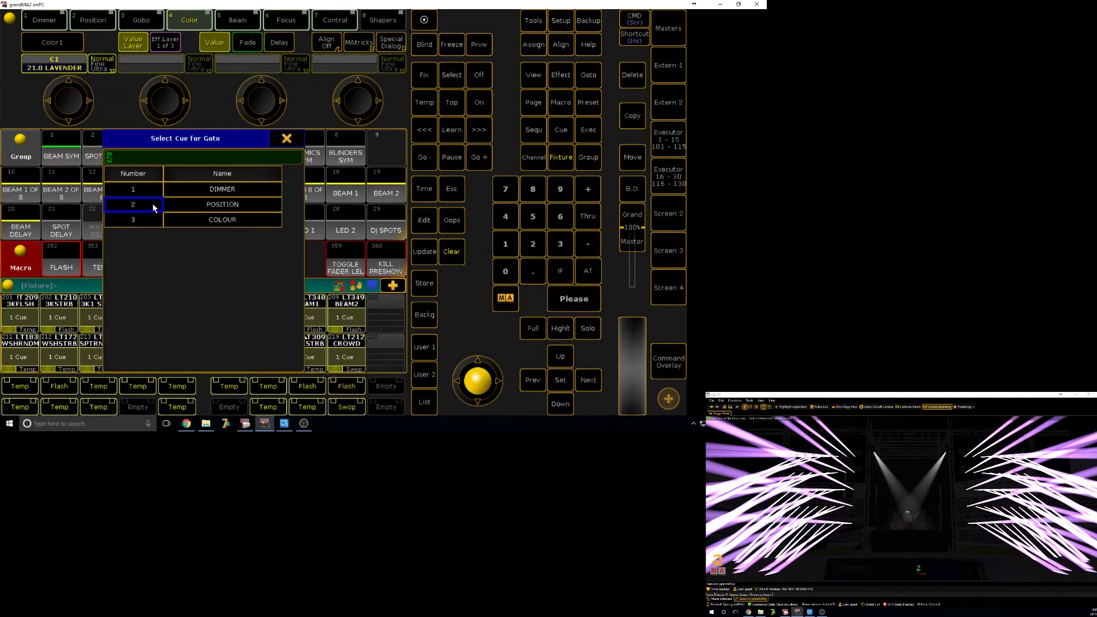
left_click(178, 260)
left_click(668, 286)
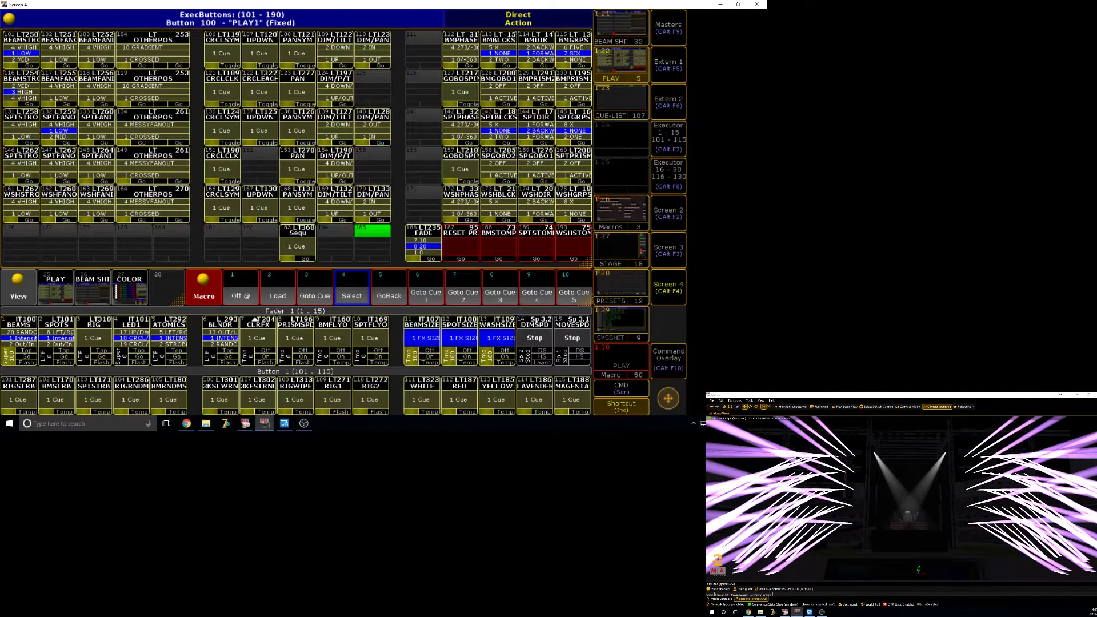
left_click(240, 292)
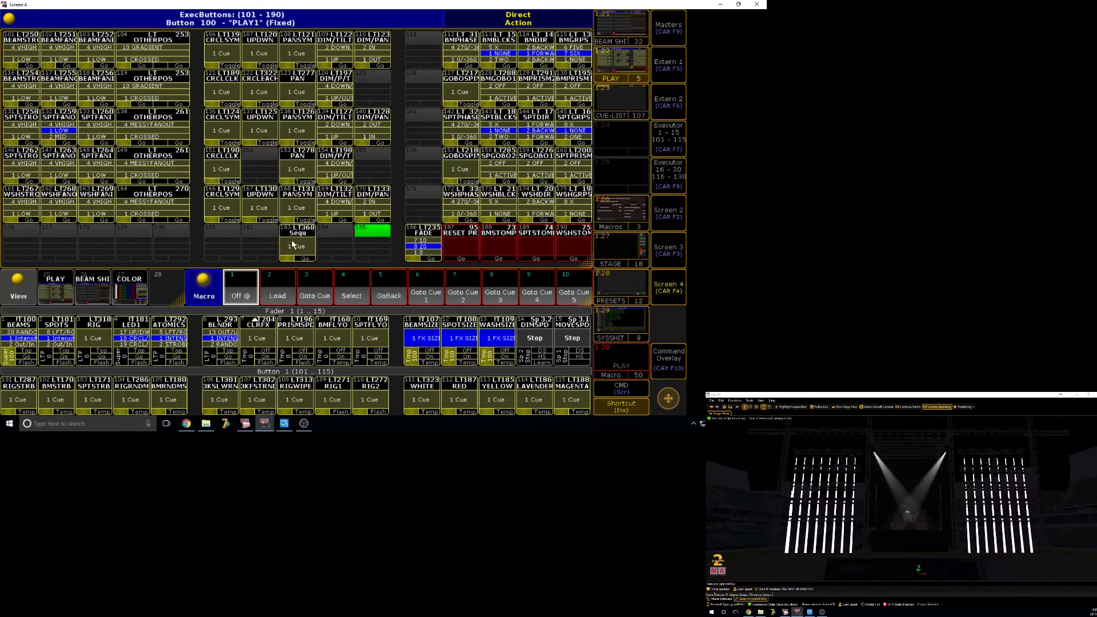
left_click(296, 245)
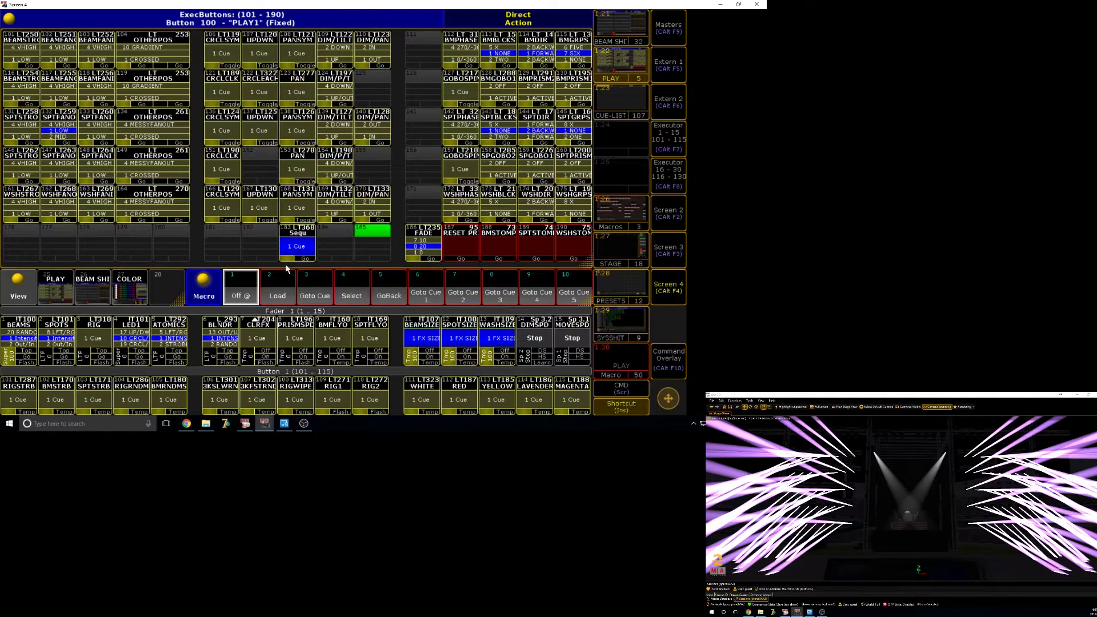
- Delete the stored test Sequ executor
left_click(673, 283)
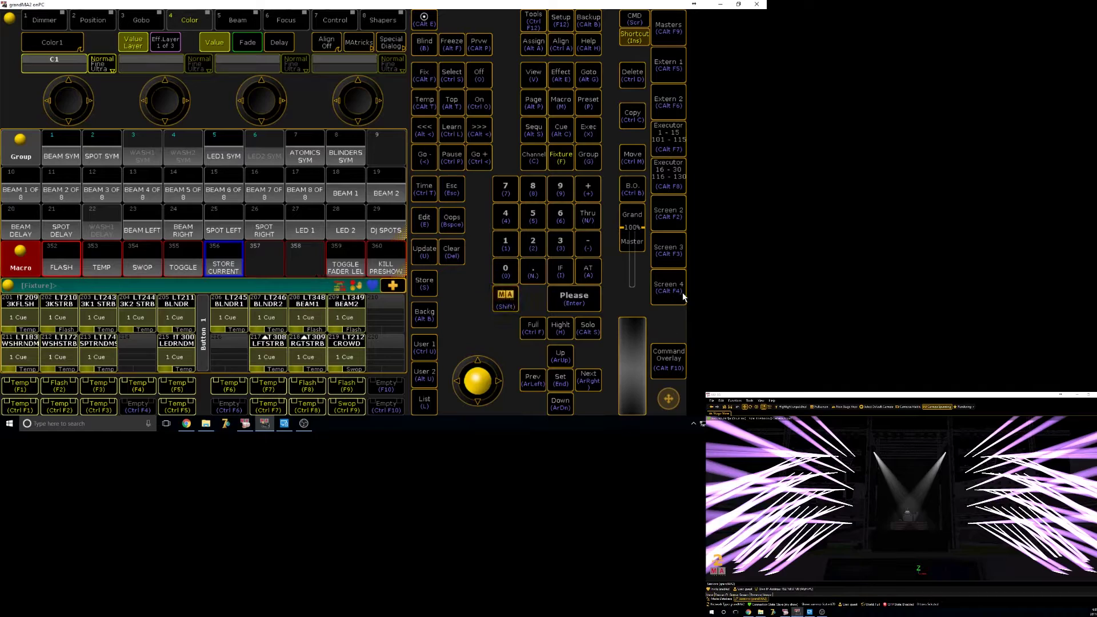
left_click(677, 290)
key("Delete")
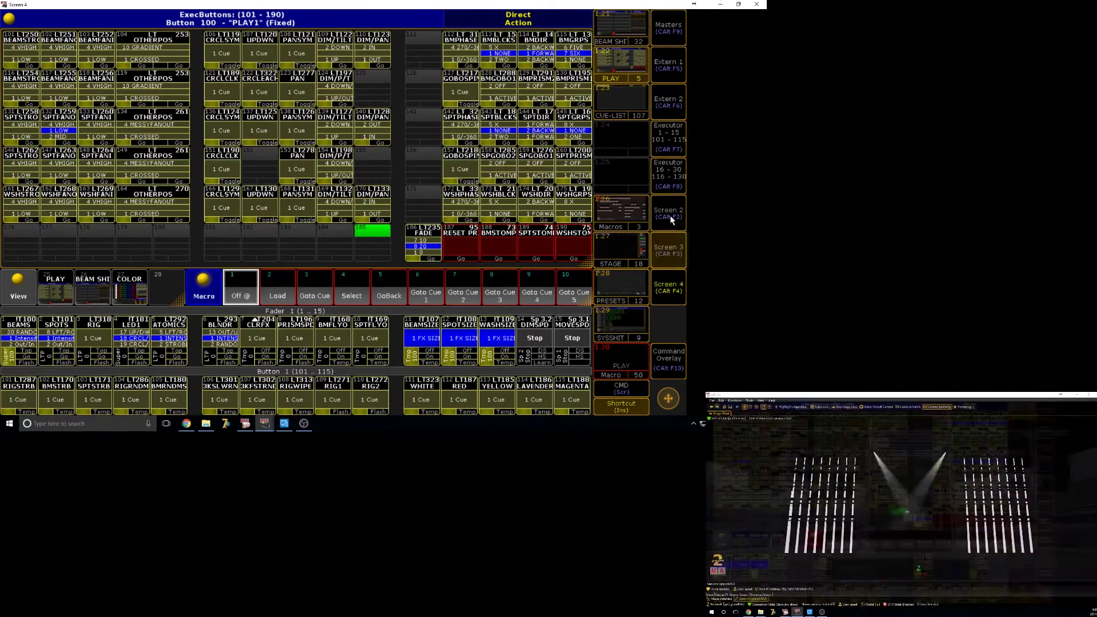
- Open Filter 8 from the Filters pool and exclude Effects and Value Times
left_click(670, 216)
left_click(616, 183)
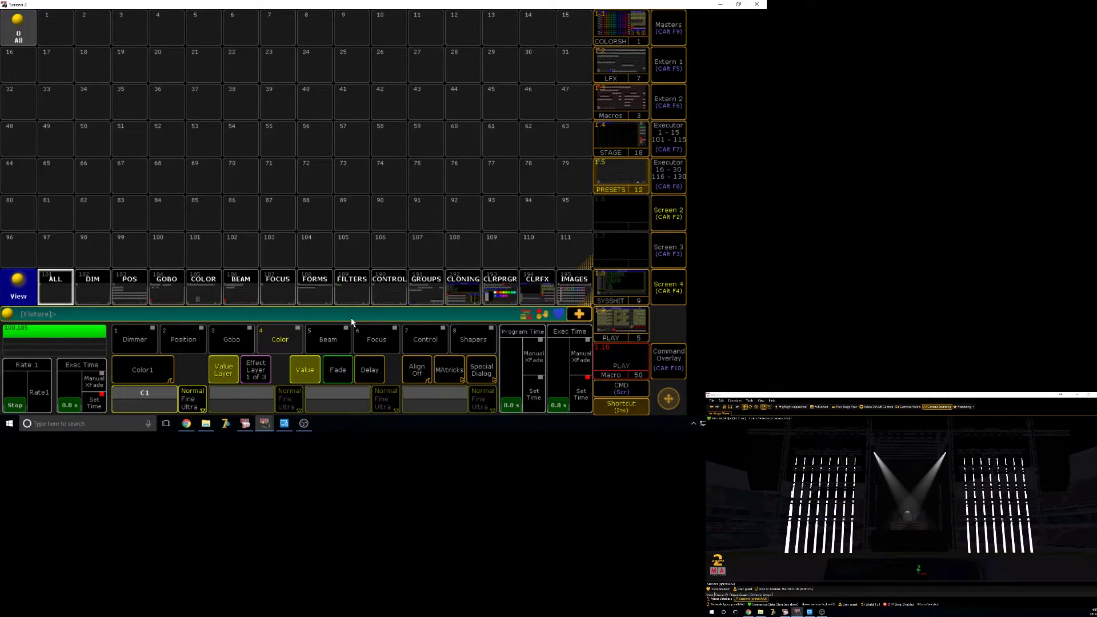
left_click(355, 288)
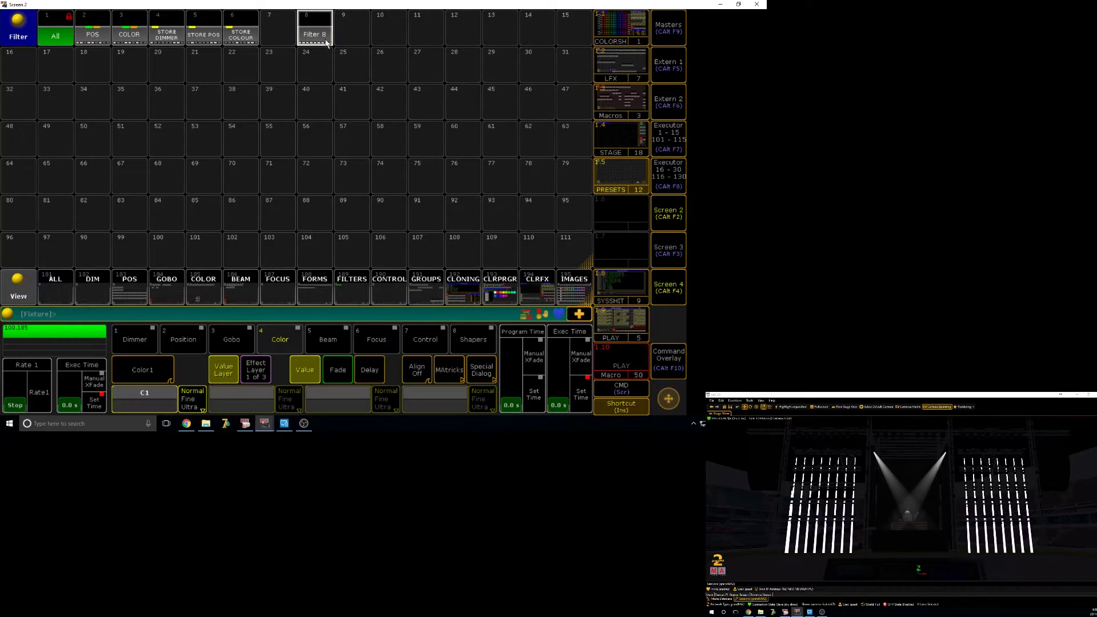
right_click(319, 33)
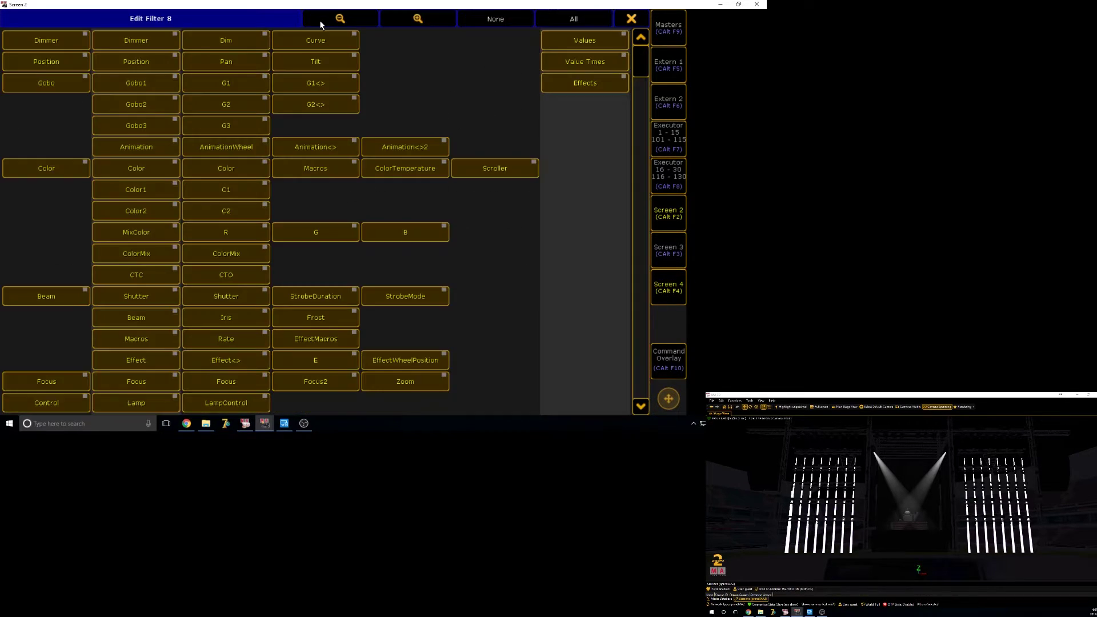
left_click(596, 83)
left_click(587, 64)
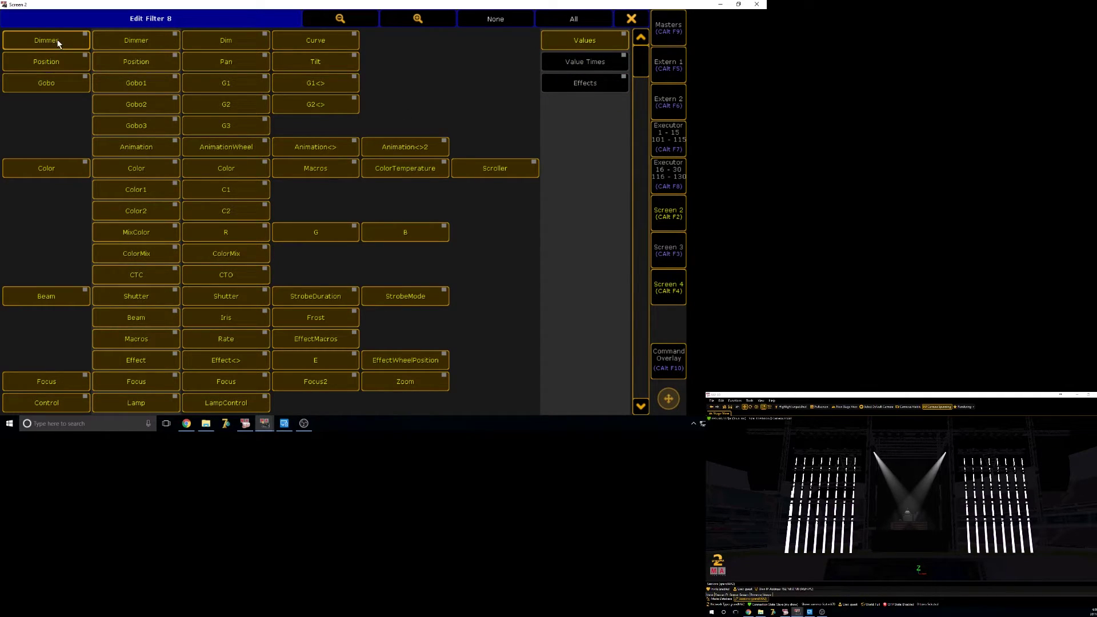
- Deselect all Filter 8 attributes except MixColor R, G and B
left_click(46, 41)
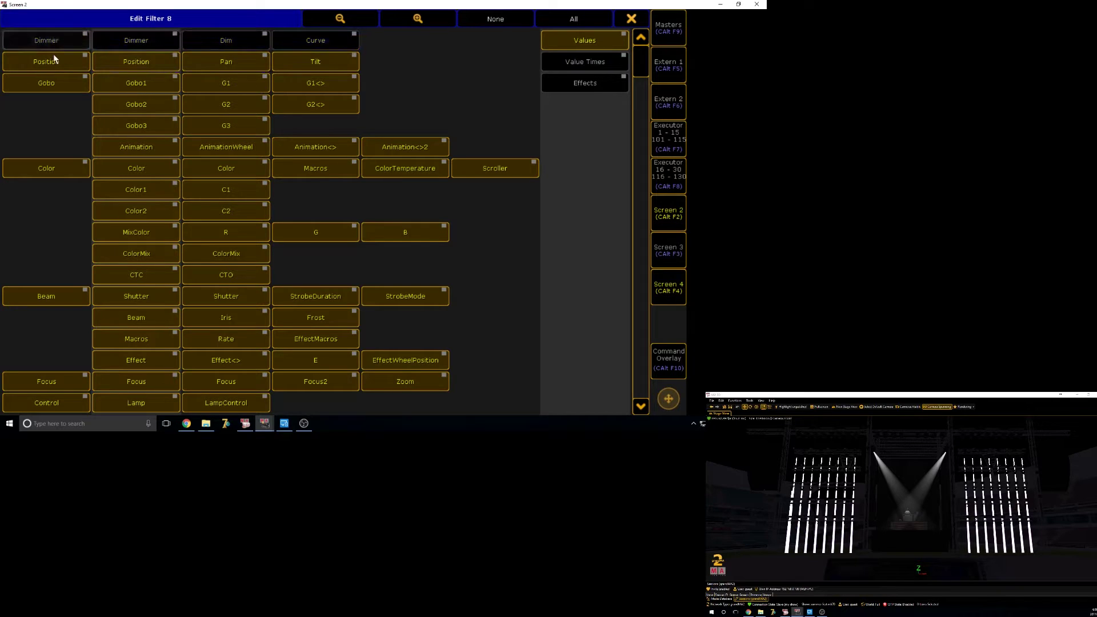
left_click(46, 62)
left_click(47, 84)
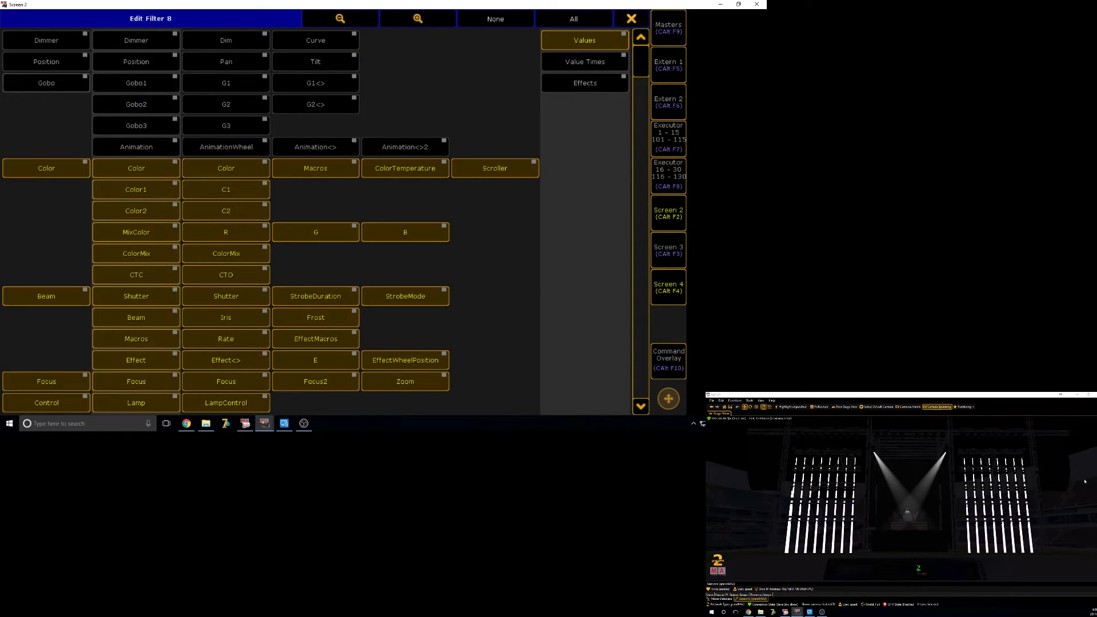
left_click(150, 256)
left_click(149, 275)
left_click(145, 211)
left_click(136, 190)
left_click(136, 168)
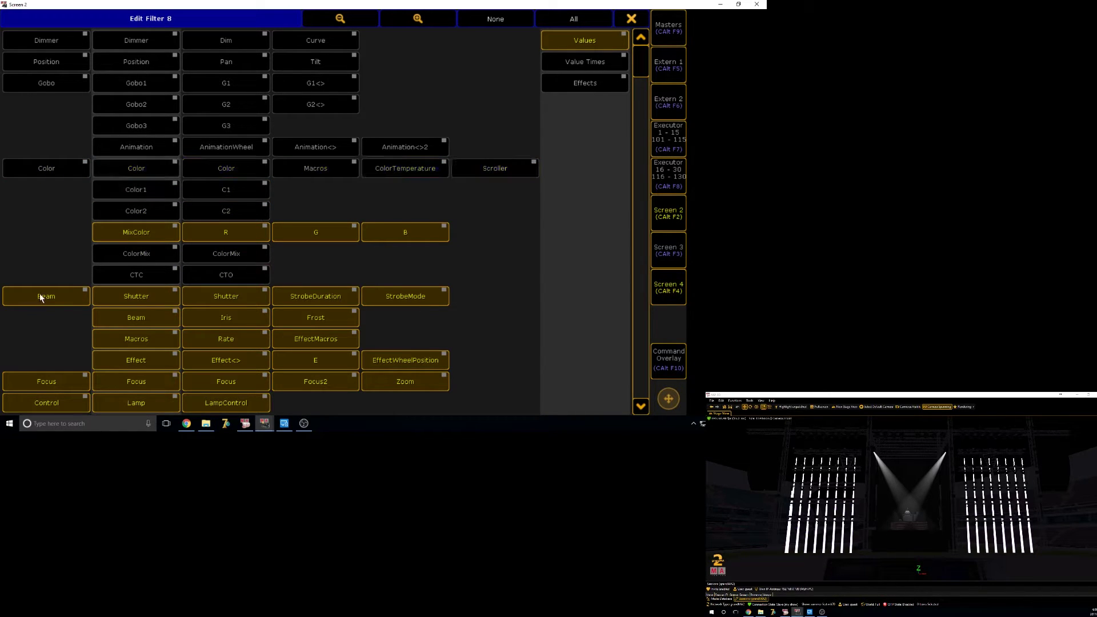
left_click(40, 293)
left_click(47, 381)
left_click(46, 402)
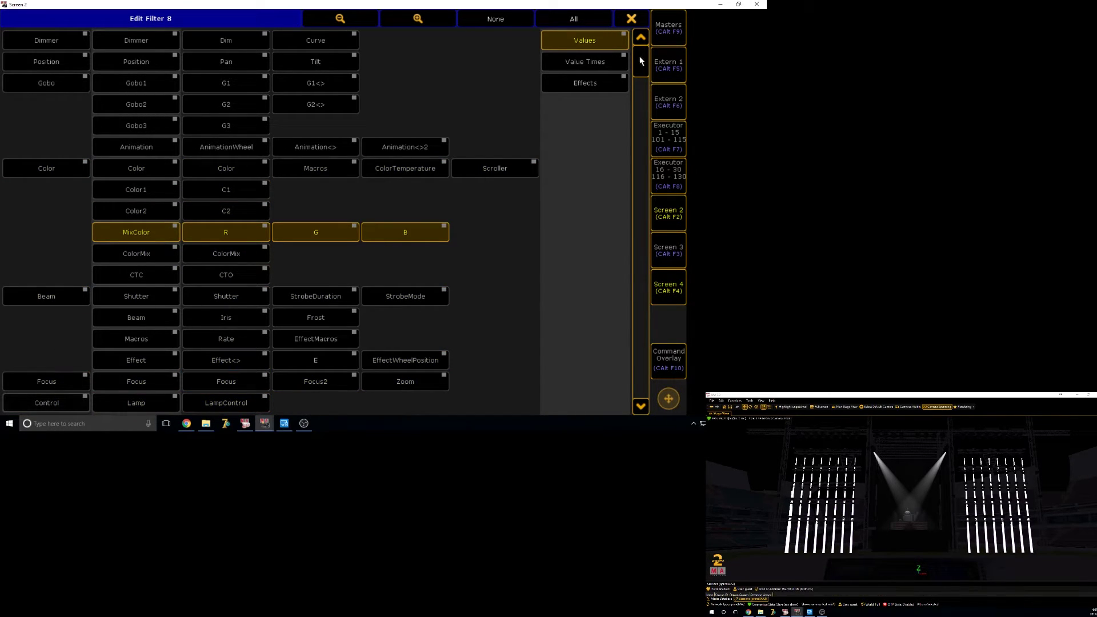
scroll(593, 257, "down", 5)
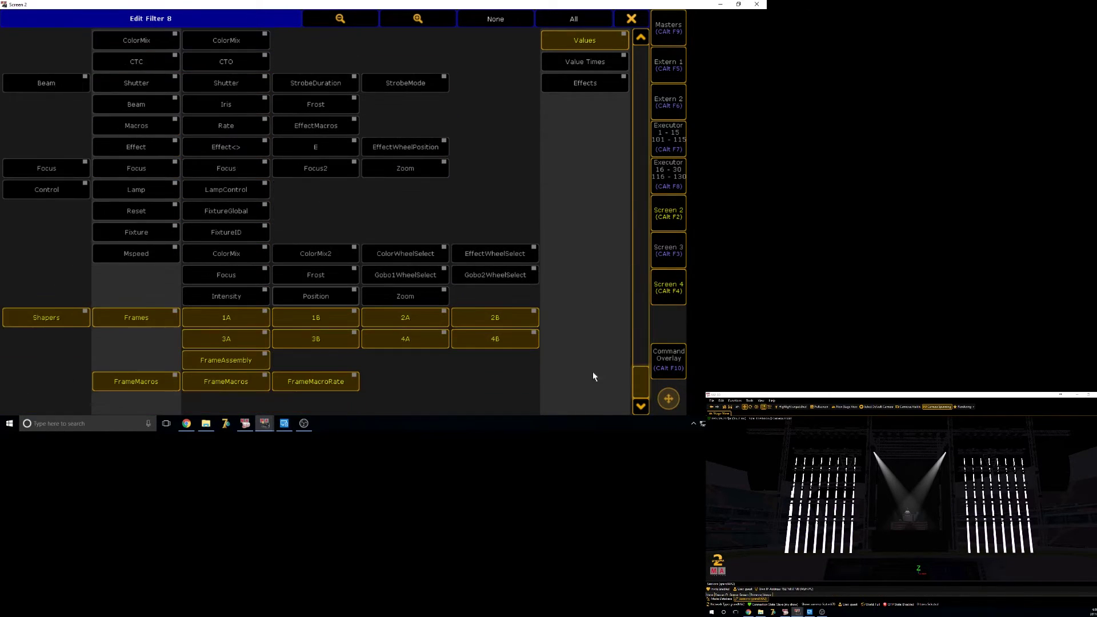
left_click(55, 320)
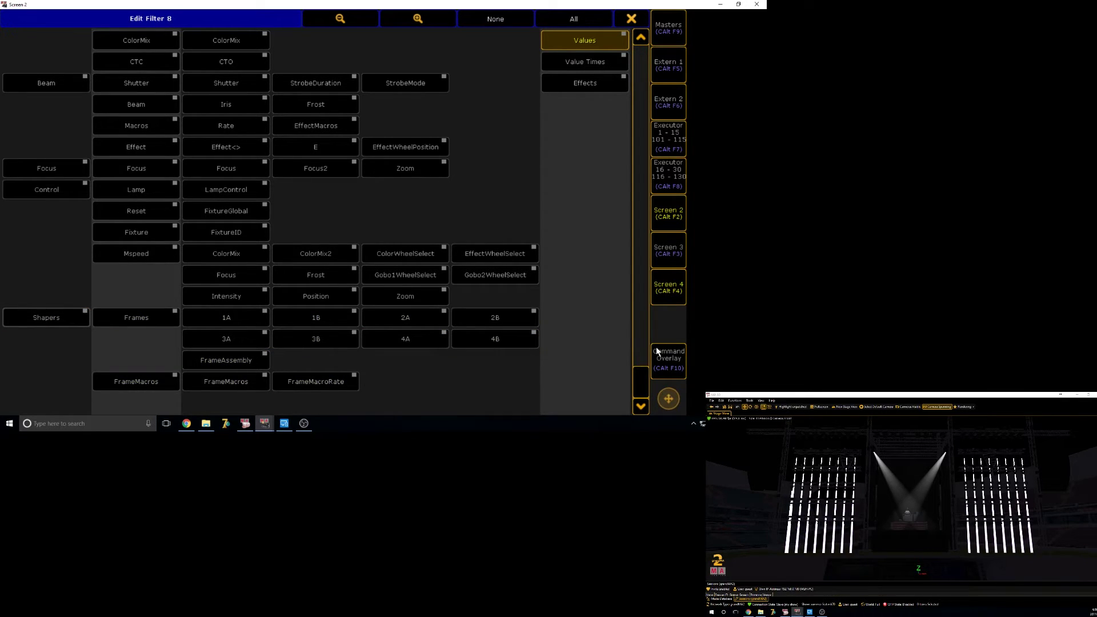
left_click_drag(641, 383, 641, 39)
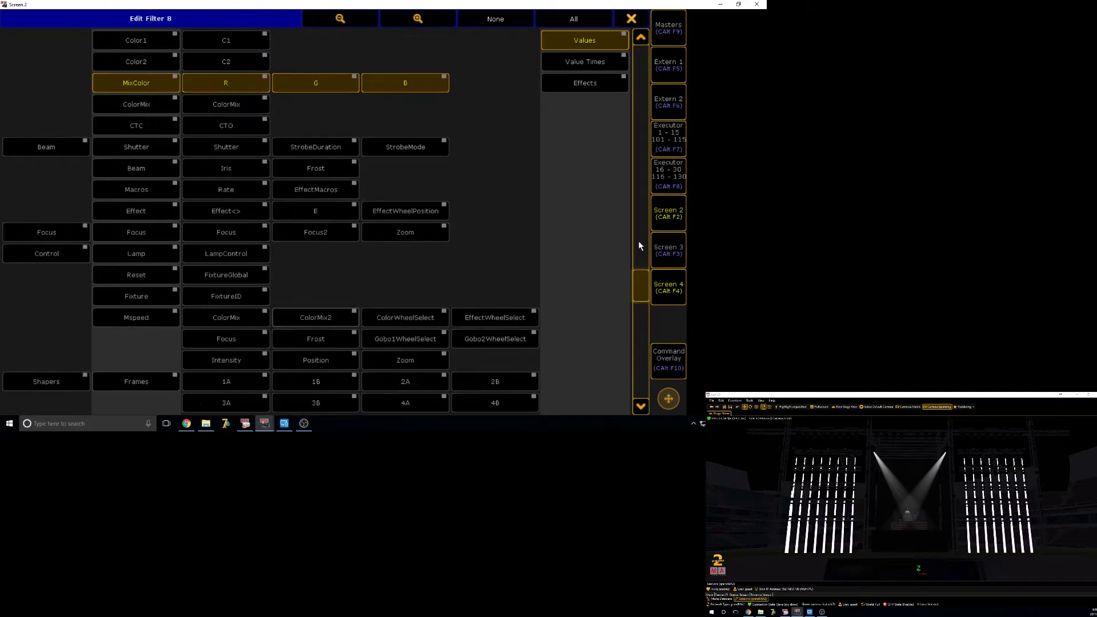
- Save Filter 8, then review and close macro 440 'STORE CURRENT DIMMER'
left_click(633, 17)
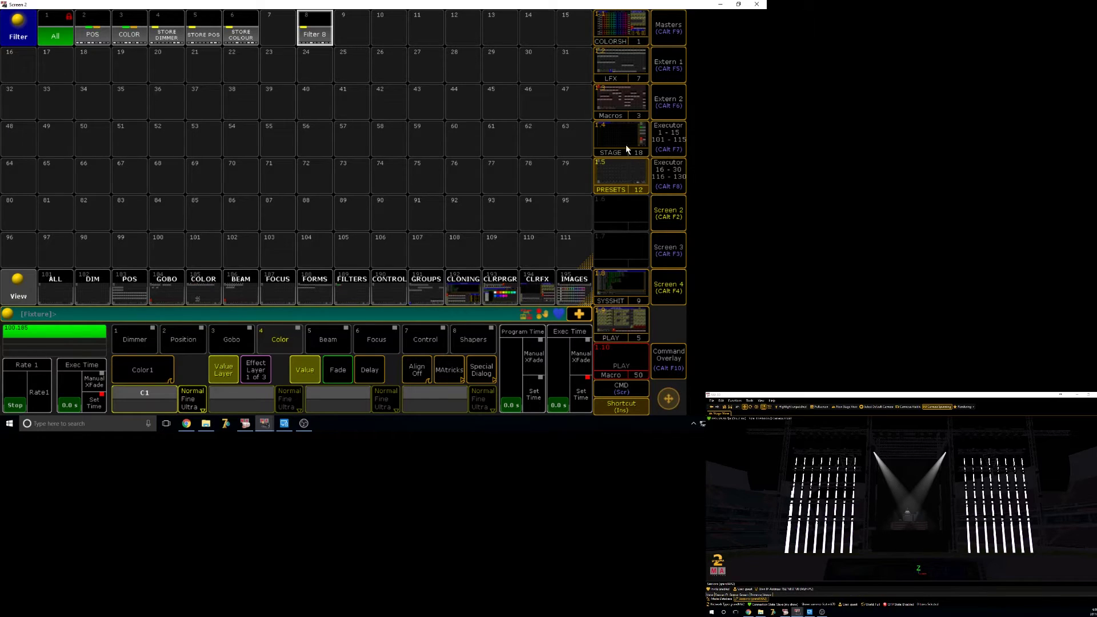
left_click(620, 103)
scroll(261, 254, "down", 8)
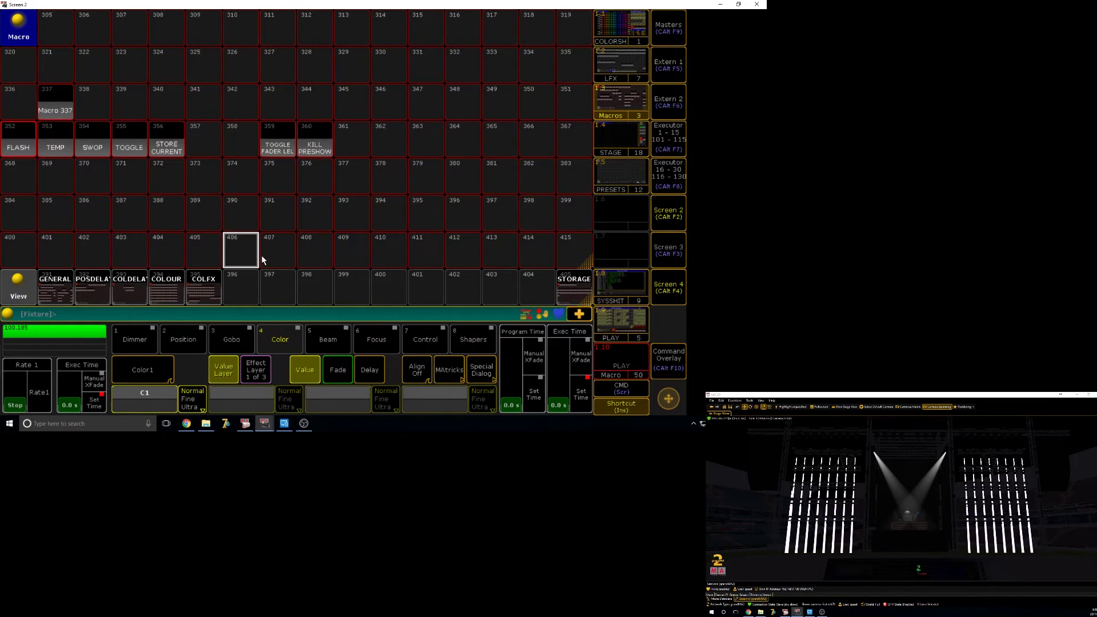
scroll(262, 254, "down", 5)
right_click(326, 163)
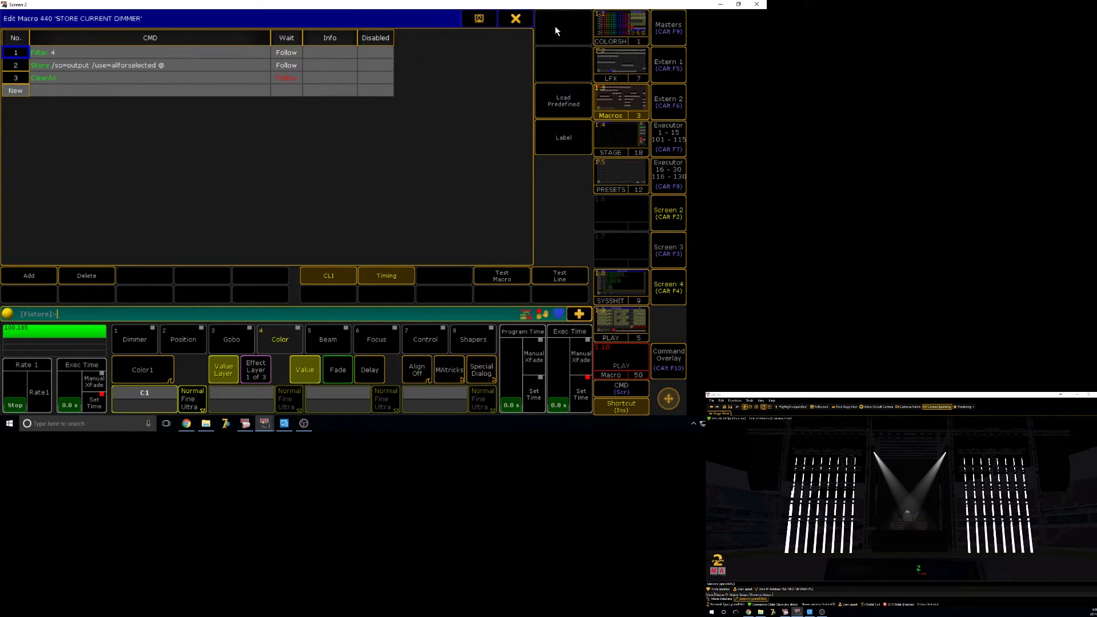
left_click(515, 18)
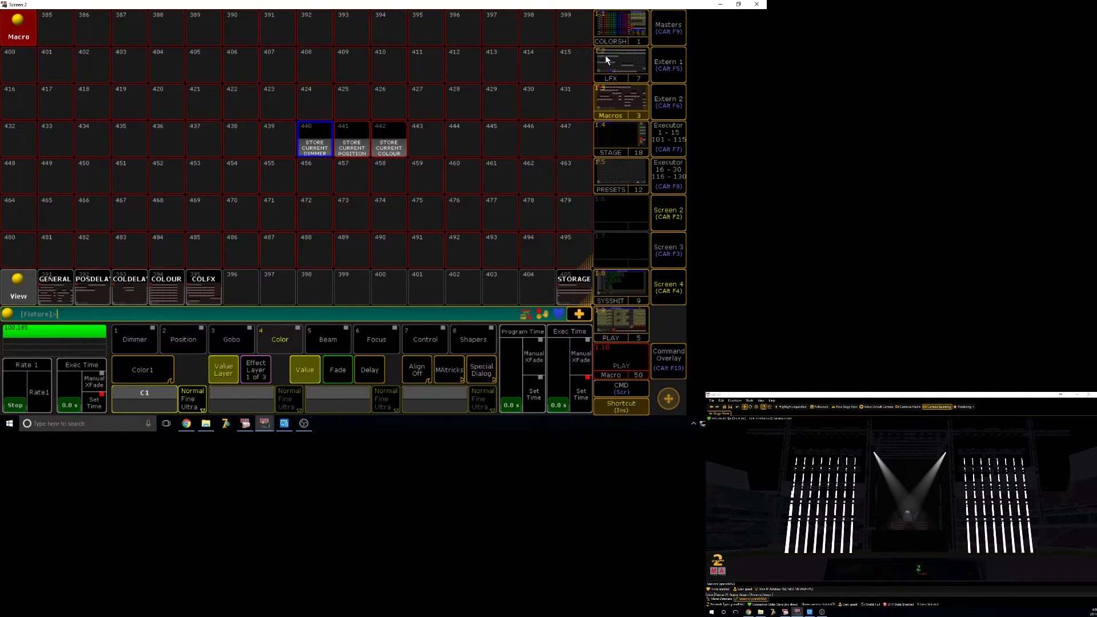
- Review and close macro 356 'STORE CURRENT' from the keypad screen
left_click(613, 32)
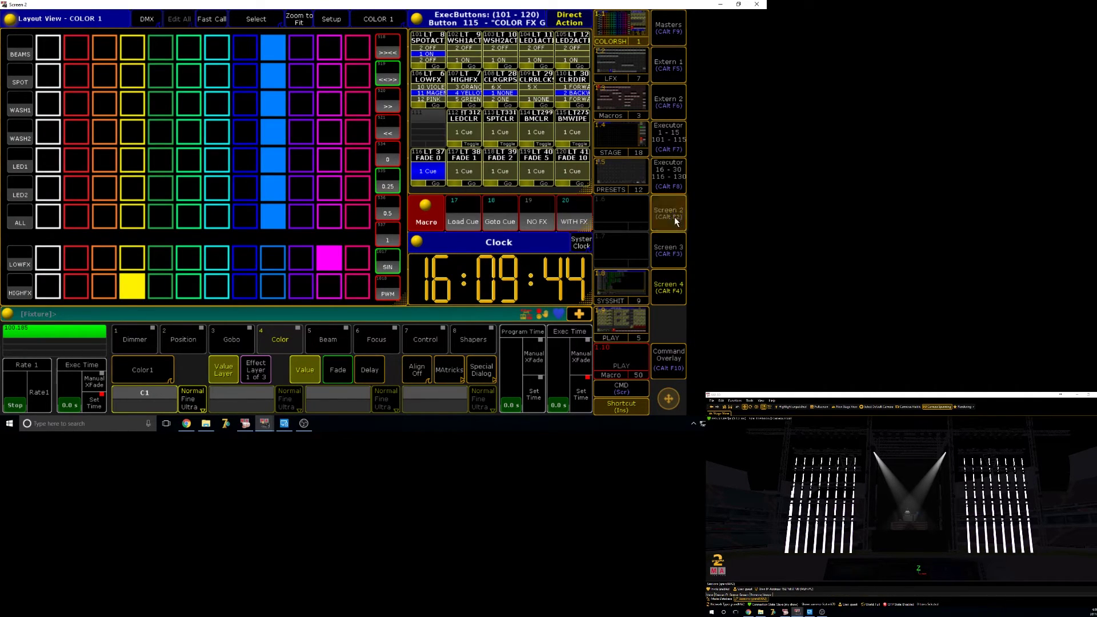
left_click(675, 218)
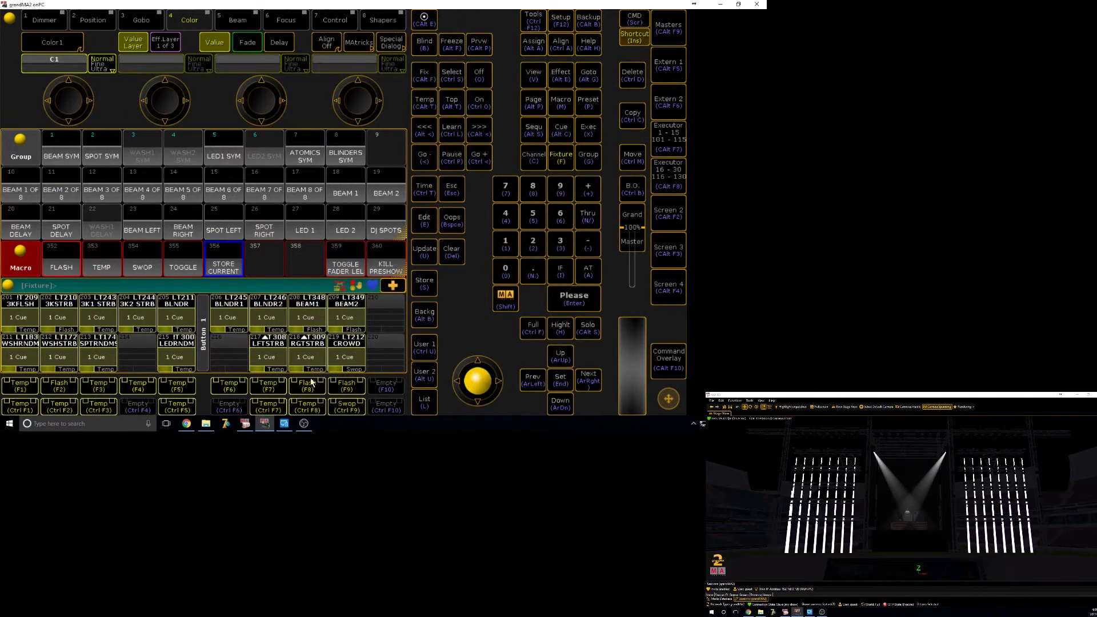
right_click(230, 272)
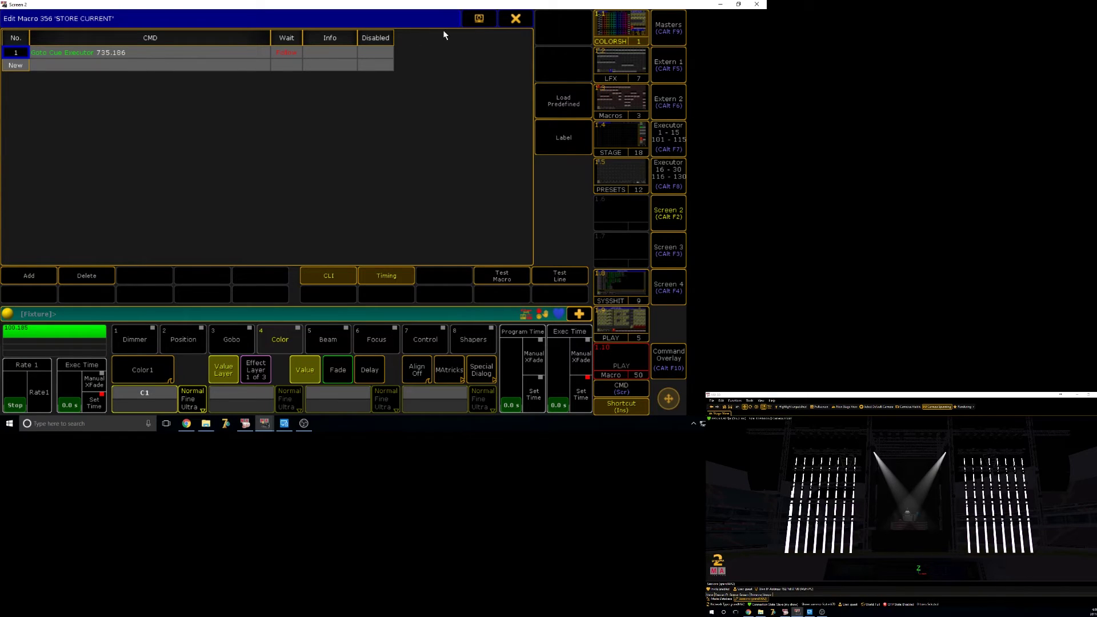
left_click(514, 19)
left_click(277, 263)
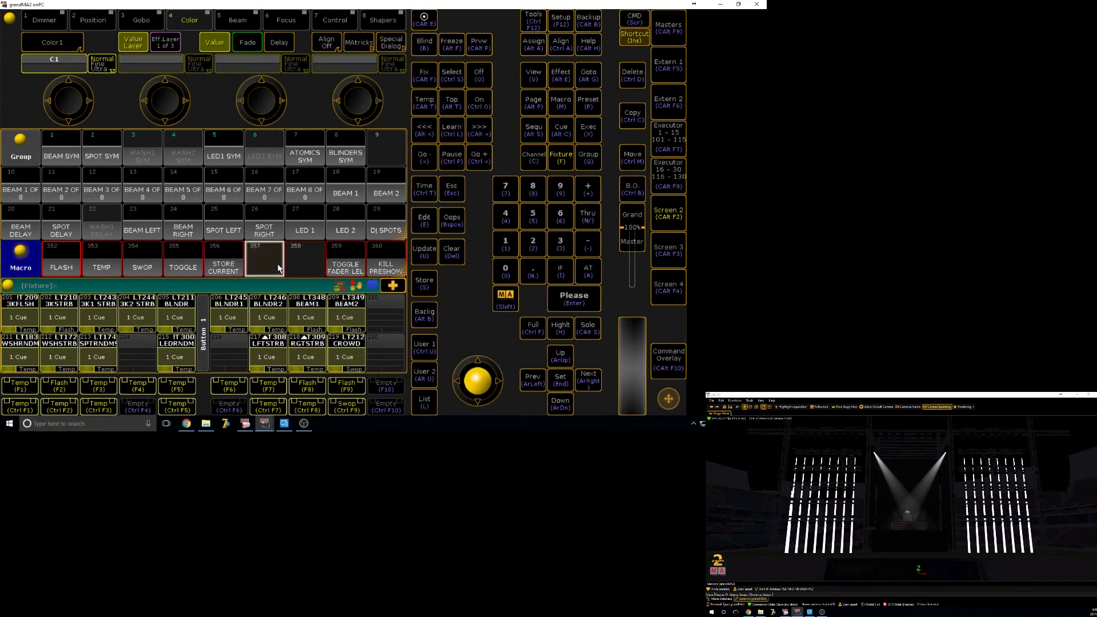